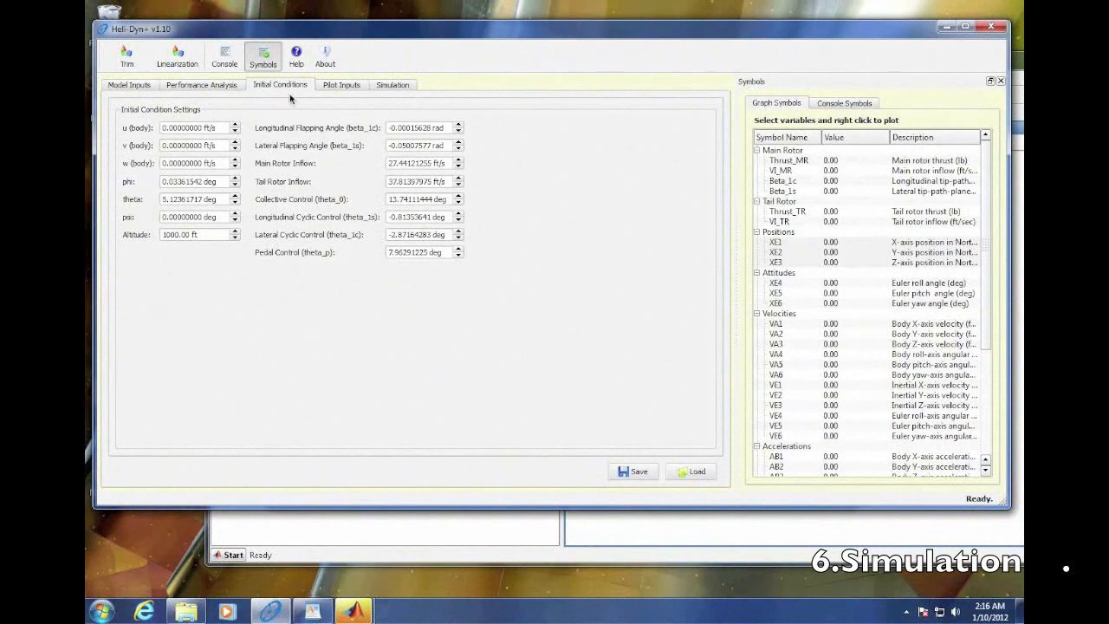
# - Review the pilot input and simulation settings, and return to the initial condition settings
pyautogui.click(344, 87)
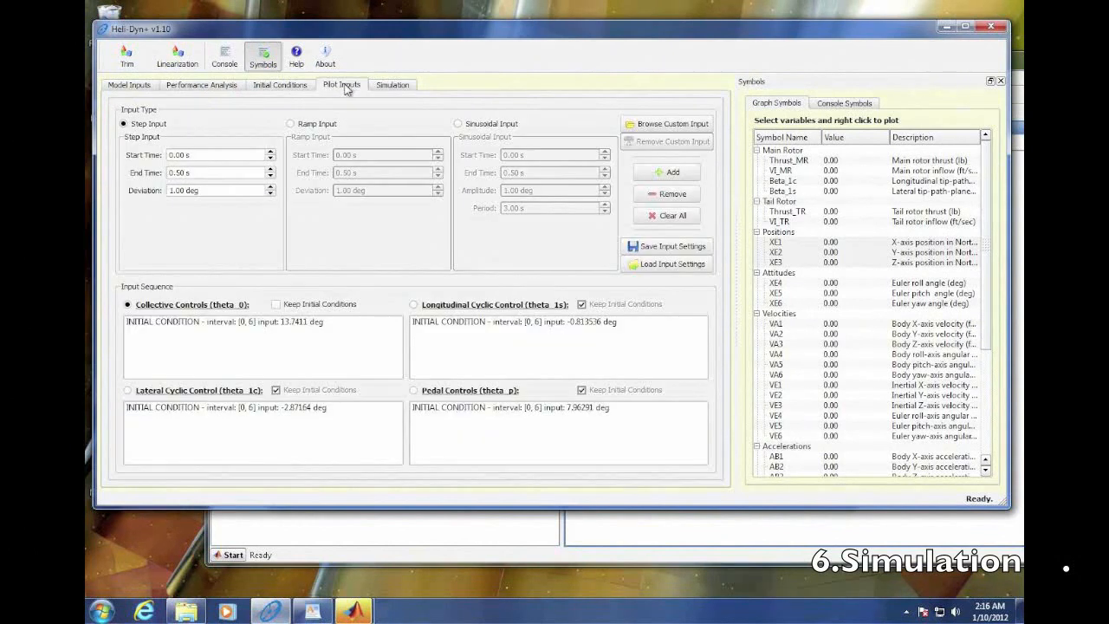
pyautogui.click(384, 88)
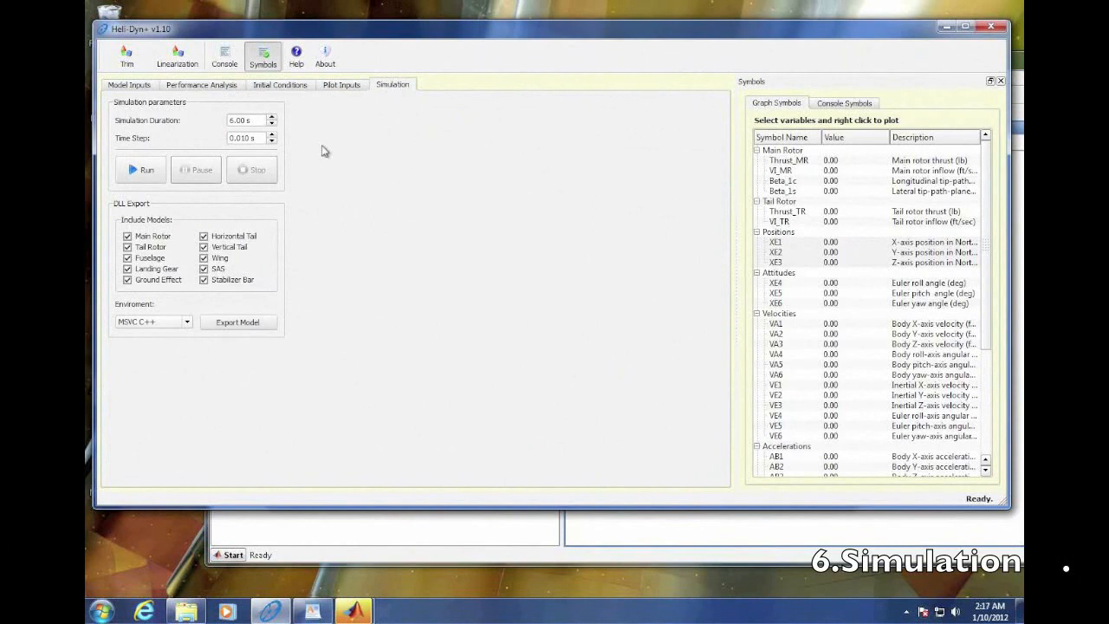
pyautogui.click(293, 86)
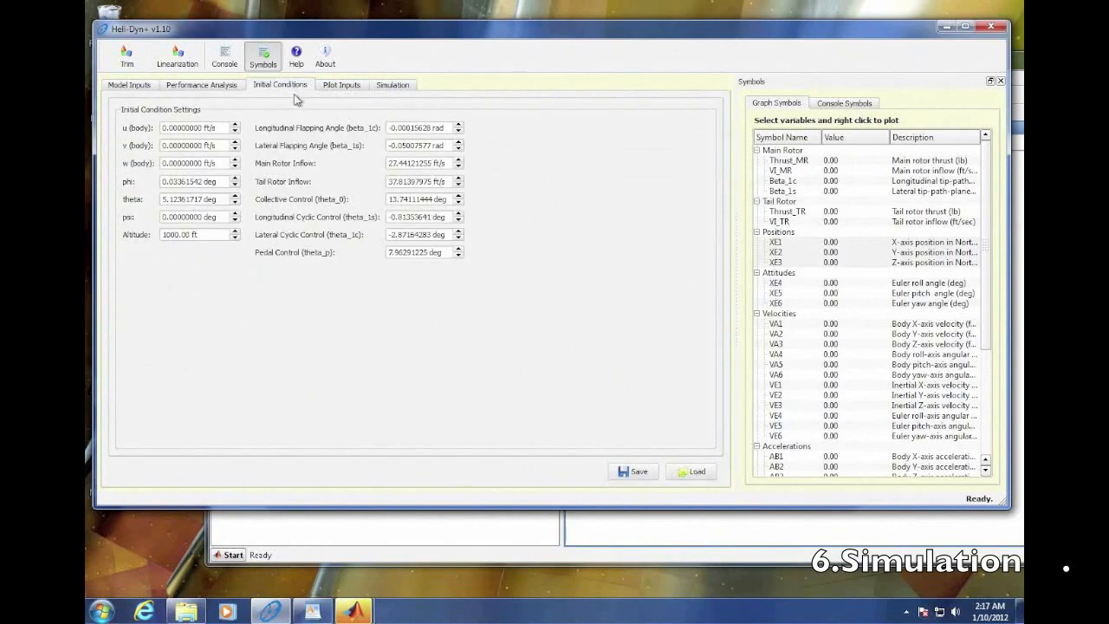
# - In the pilot inputs, select the longitudinal cyclic control (theta_1s) and stop it from keeping initial conditions
pyautogui.click(346, 88)
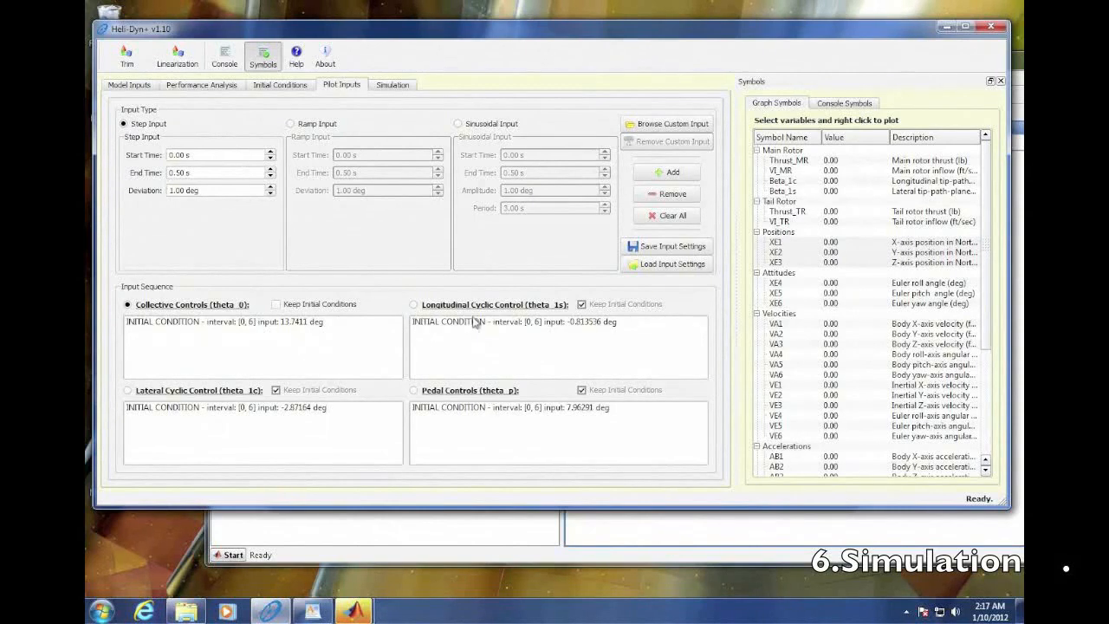
pyautogui.click(414, 305)
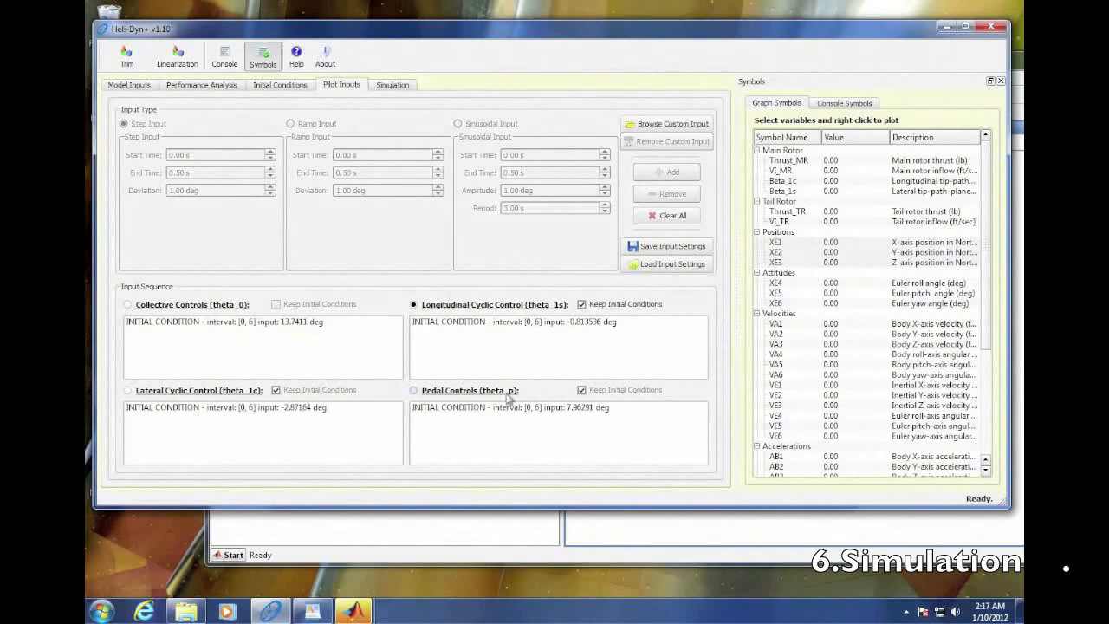
pyautogui.click(583, 305)
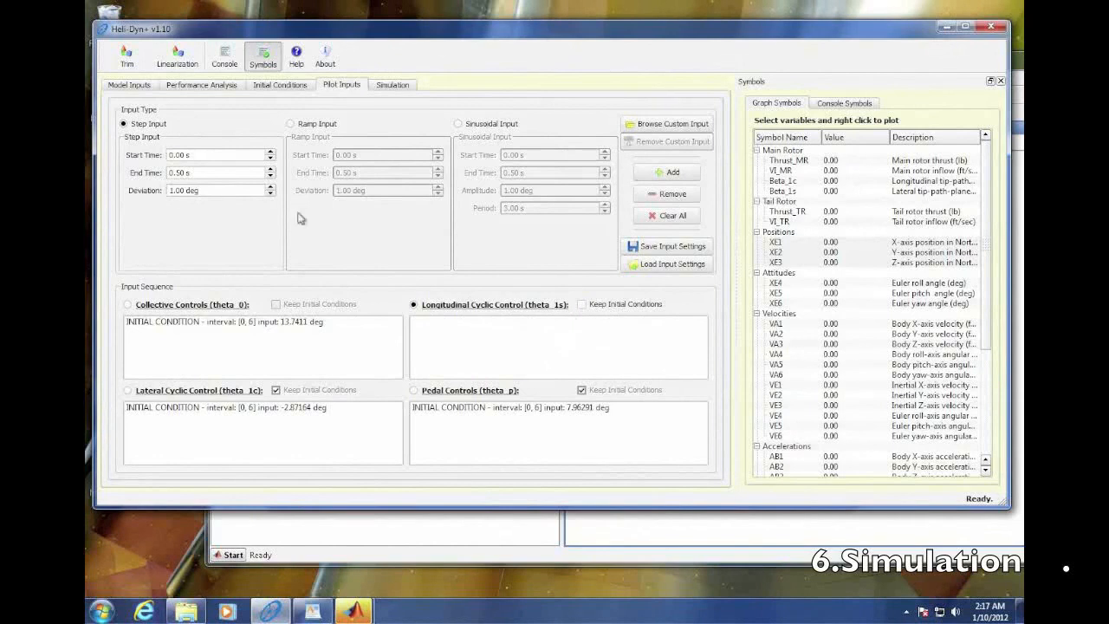
# - Add a step input from 0 to 1 s with 0 deg deviation to the longitudinal cyclic control
pyautogui.click(270, 169)
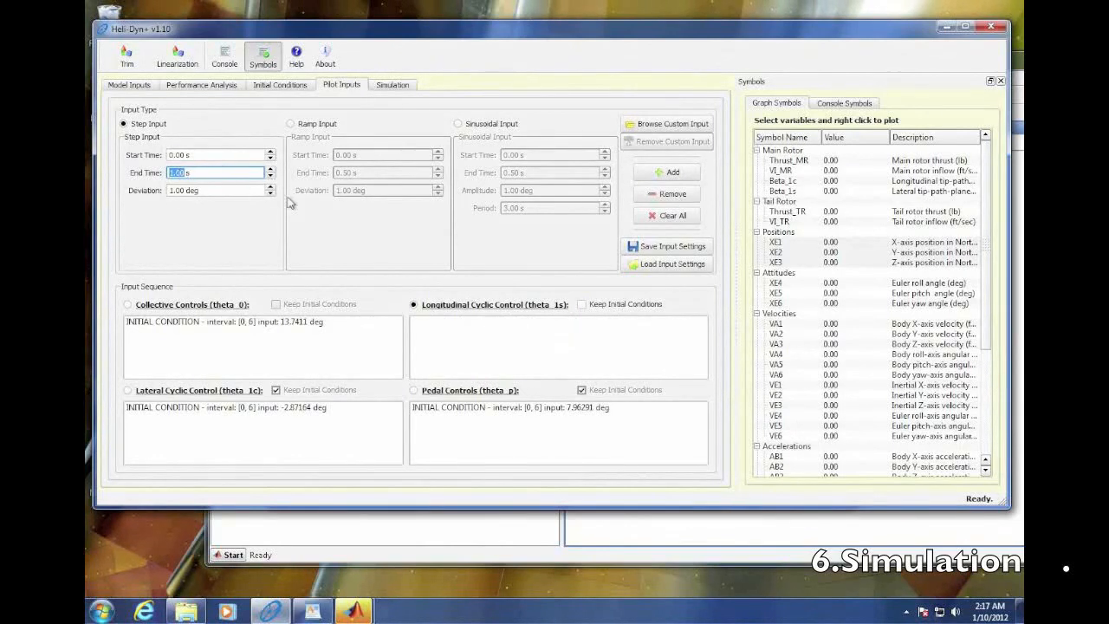
pyautogui.click(270, 195)
pyautogui.click(270, 194)
pyautogui.click(270, 188)
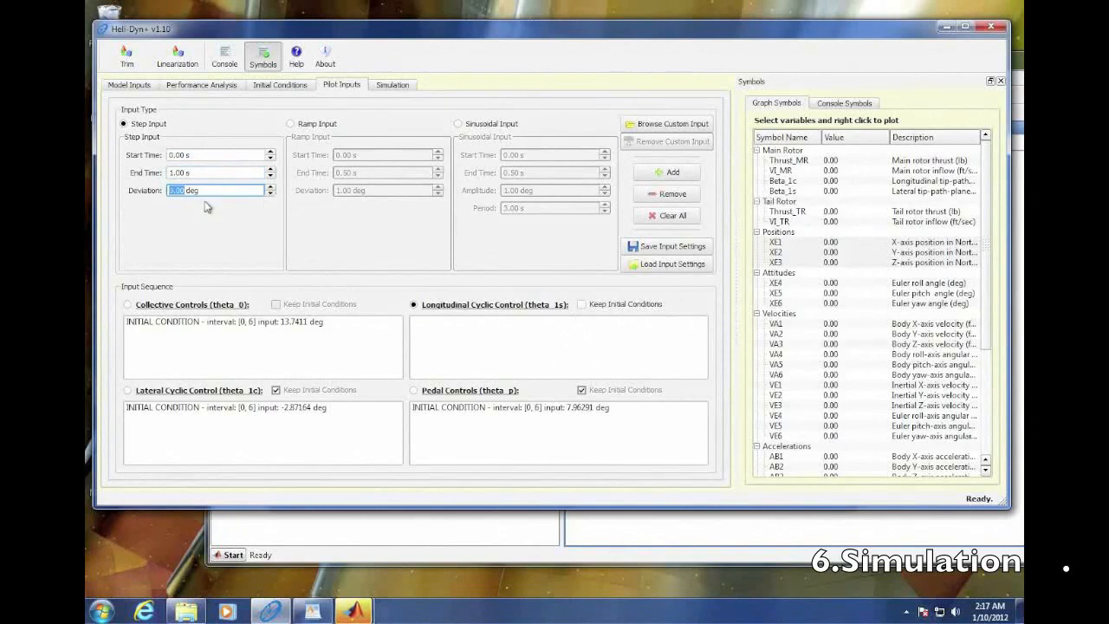
pyautogui.click(674, 174)
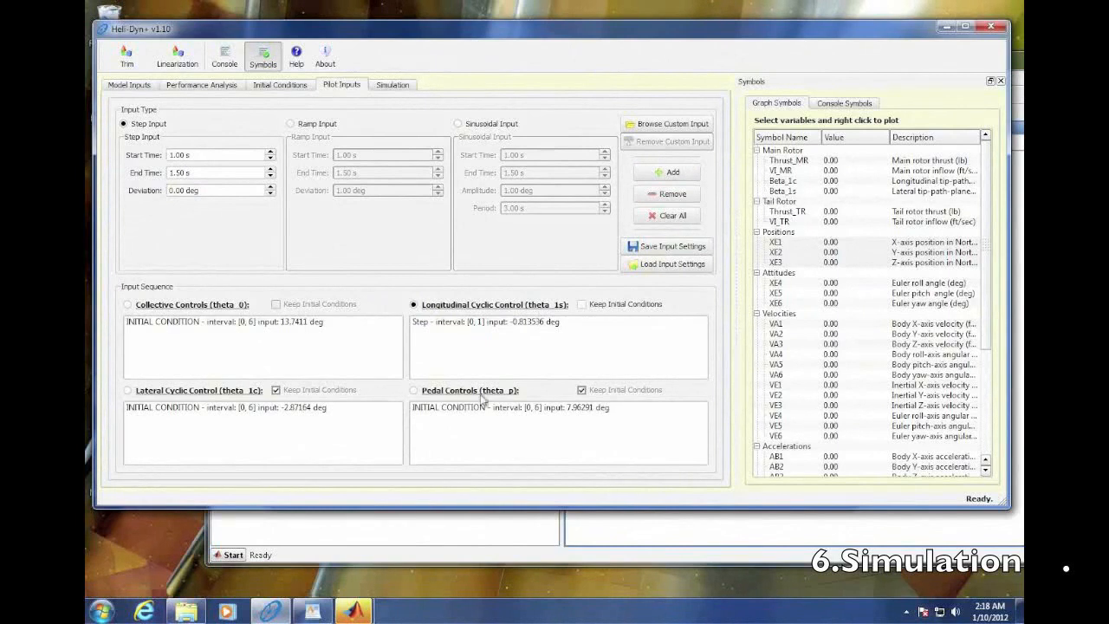
# - Add a second longitudinal cyclic step input from 1 to 3 s with a deviation of 3 deg
pyautogui.click(271, 170)
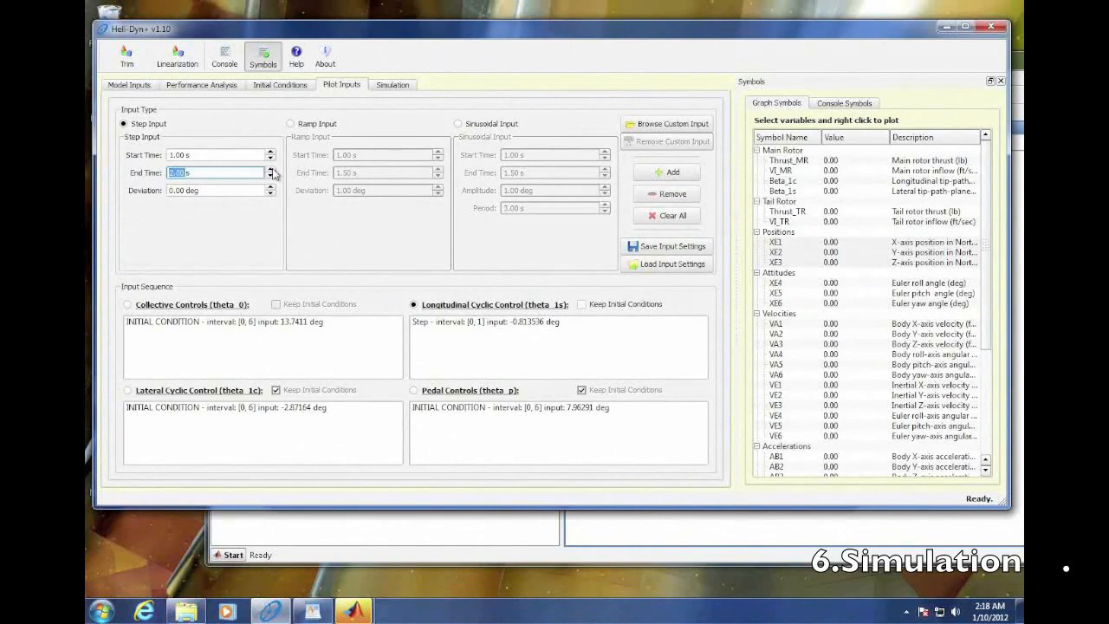
pyautogui.click(271, 176)
pyautogui.click(173, 196)
pyautogui.doubleClick(173, 196)
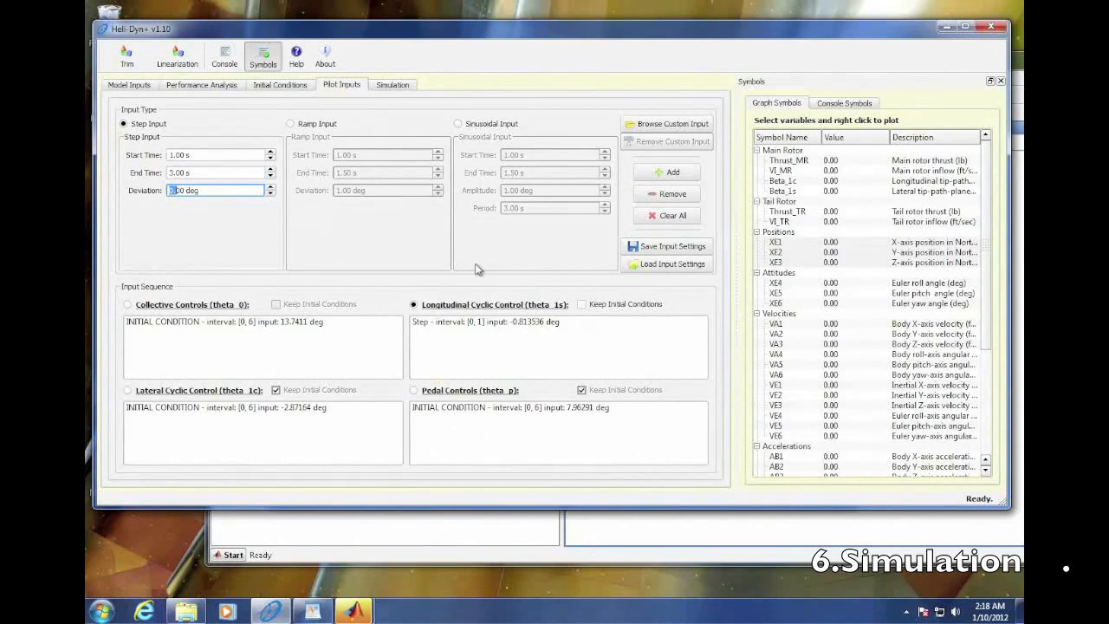
pyautogui.press('BackSpace')
pyautogui.press('Delete')
pyautogui.press('Delete')
pyautogui.write('3')
pyautogui.click(666, 171)
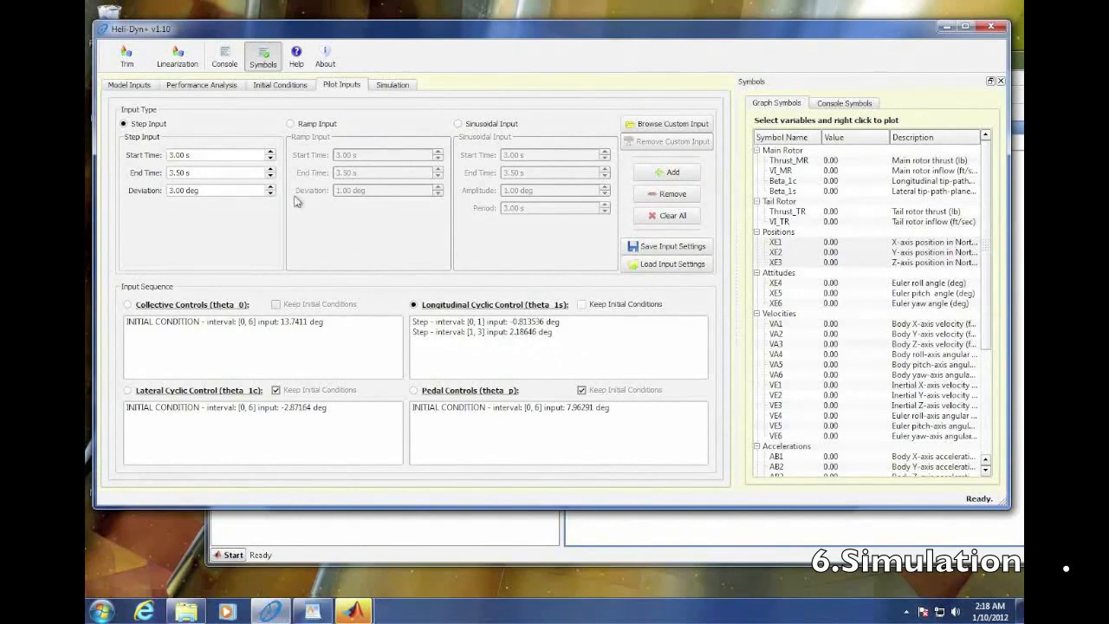
# - Add a third longitudinal cyclic step input from 3 to 4 s with a deviation of -3 deg
pyautogui.click(271, 170)
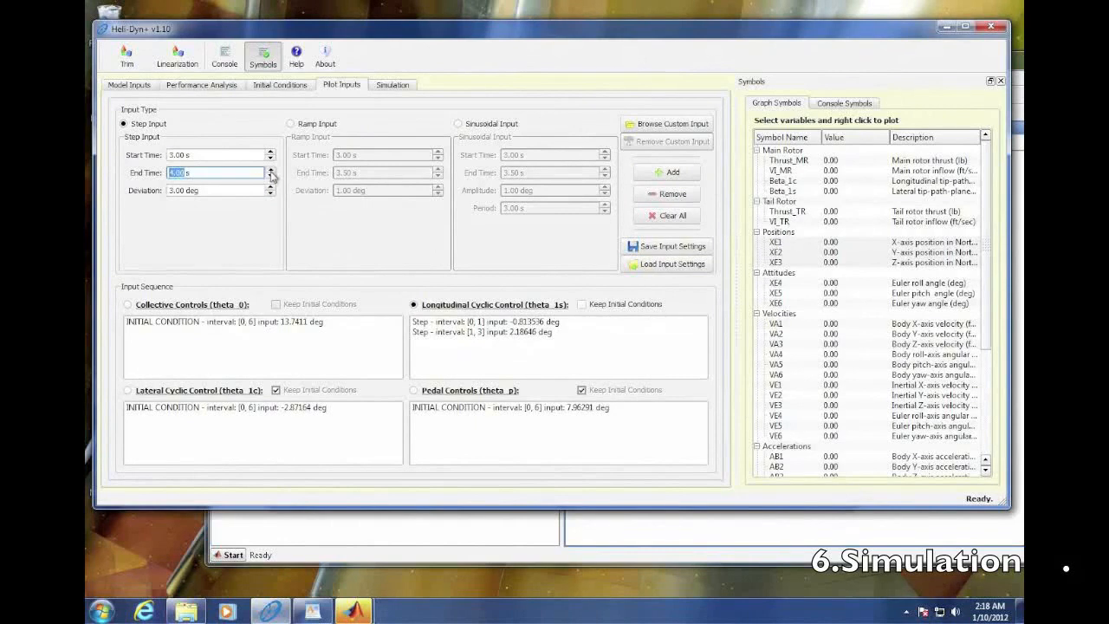
pyautogui.click(174, 192)
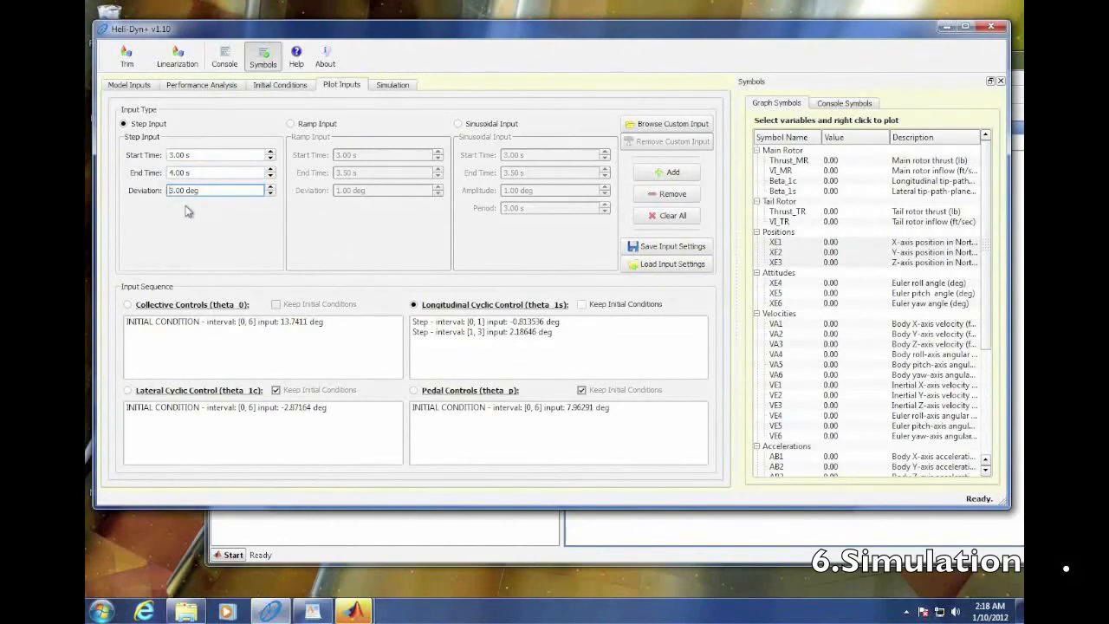
pyautogui.write('-')
pyautogui.click(667, 171)
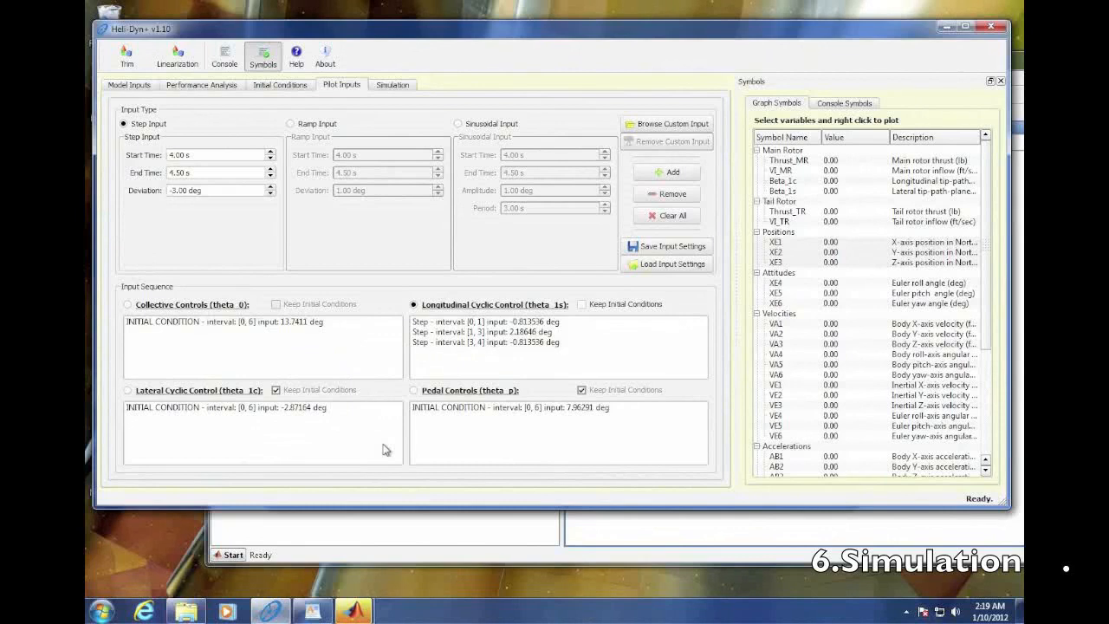
# - In the simulation setup, create a time plot of the attitudes XE4, XE5 and XE6 and place it beside the simulation parameters
pyautogui.click(403, 88)
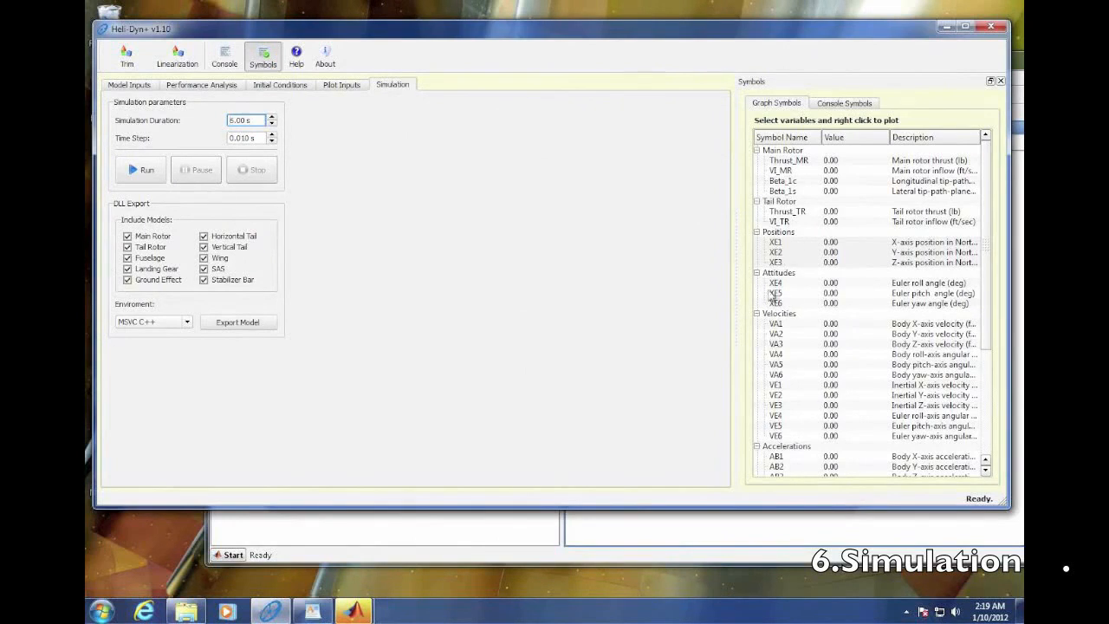
pyautogui.scroll(-6, 983, 198)
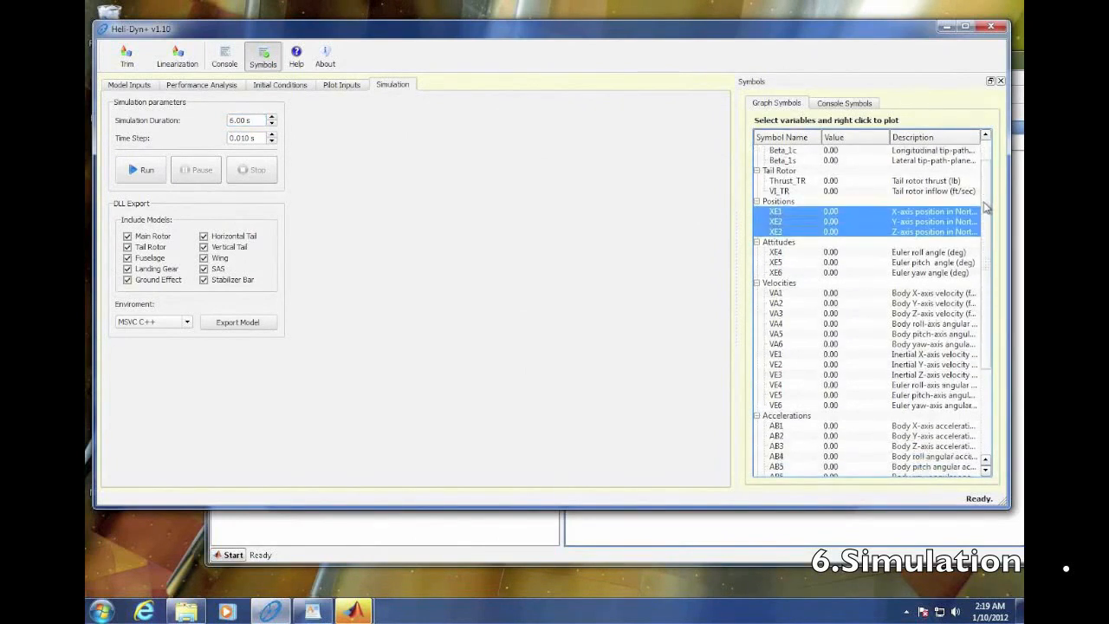
pyautogui.scroll(6, 994, 287)
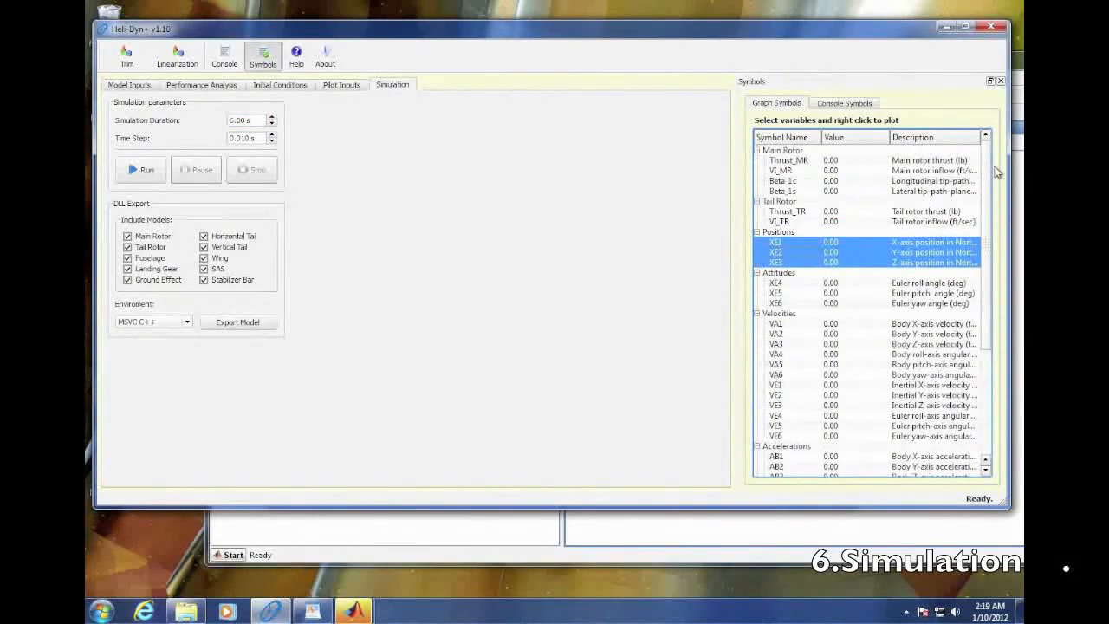
pyautogui.click(789, 286)
pyautogui.moveTo(787, 286); pyautogui.dragTo(786, 305)
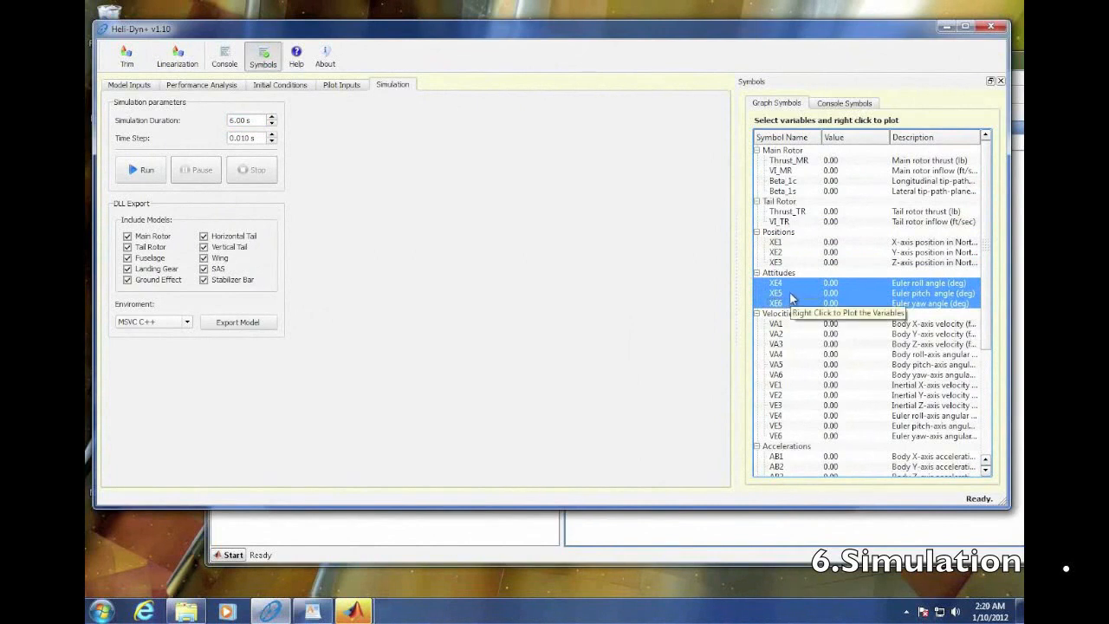
pyautogui.rightClick(790, 298)
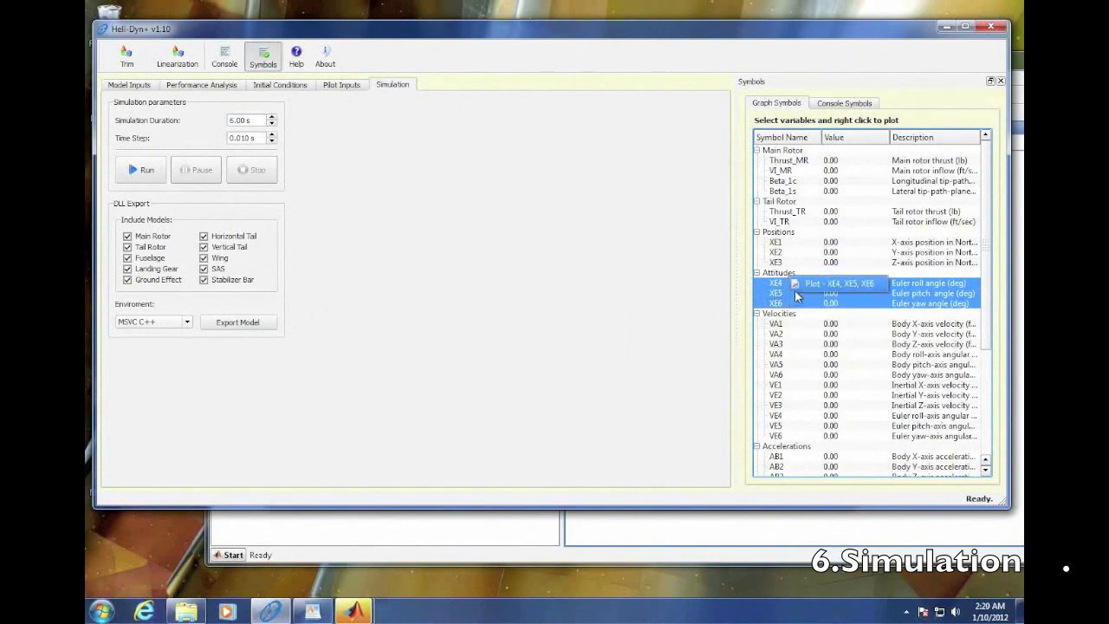
pyautogui.click(805, 289)
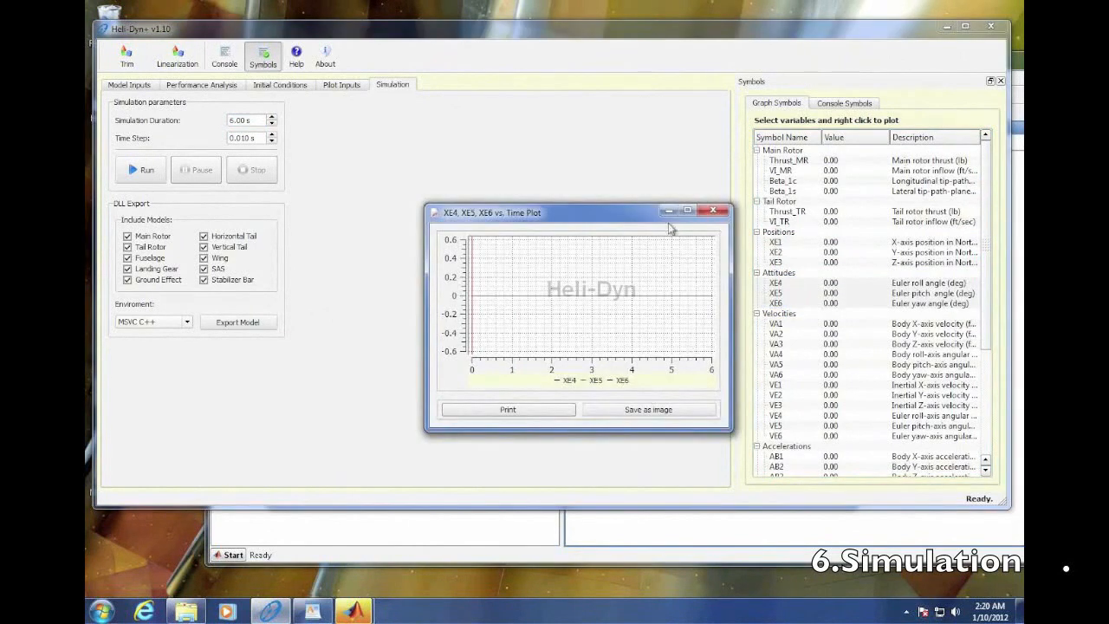
pyautogui.moveTo(643, 211); pyautogui.dragTo(572, 113)
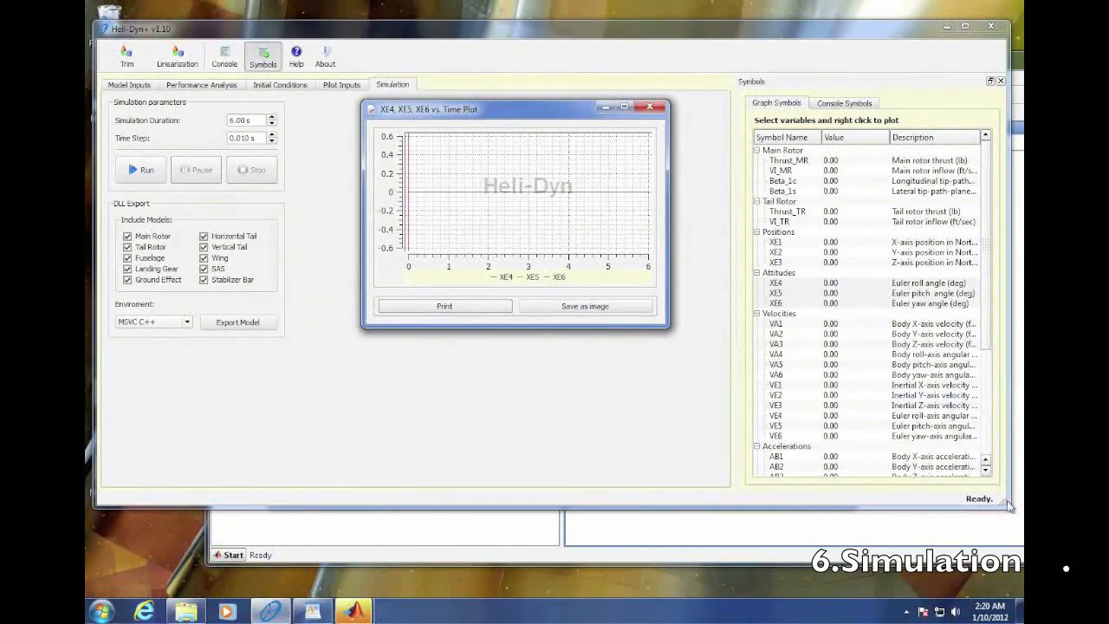
# - Create a time plot of the body velocities VA1, VA2 and VA3 and place it beside the attitude plot
pyautogui.moveTo(784, 326); pyautogui.dragTo(784, 351)
pyautogui.rightClick(785, 339)
pyautogui.click(806, 333)
pyautogui.moveTo(354, 245); pyautogui.dragTo(887, 109)
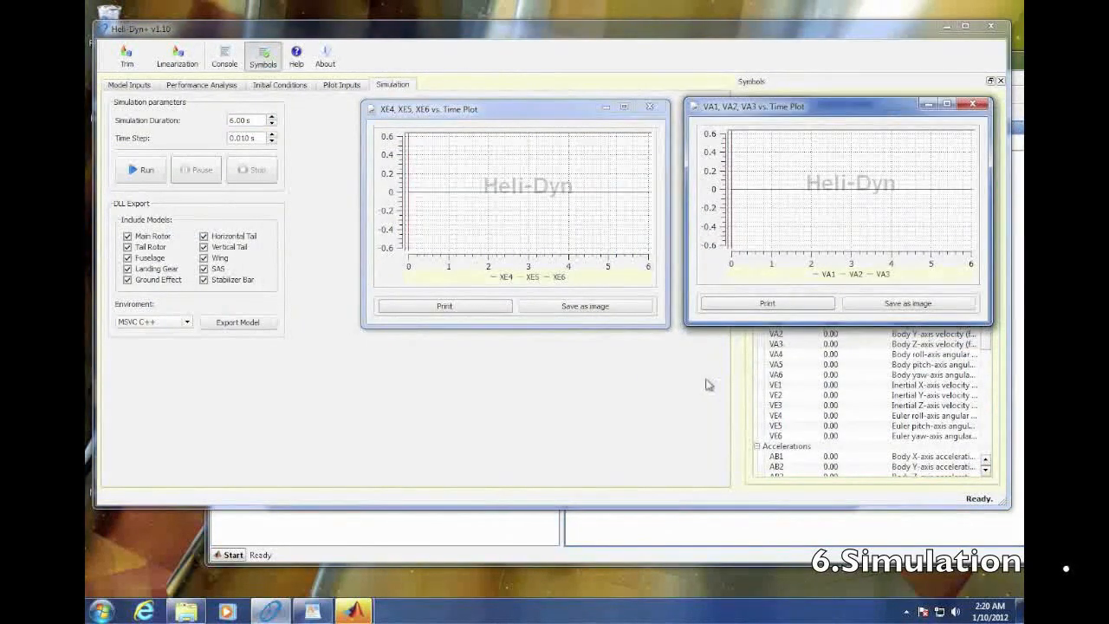
# - Create a time plot of Collective, LatCyclic, LongCyclic and Pedal, place it below the attitude plot, and run the simulation
pyautogui.scroll(-5, 896, 423)
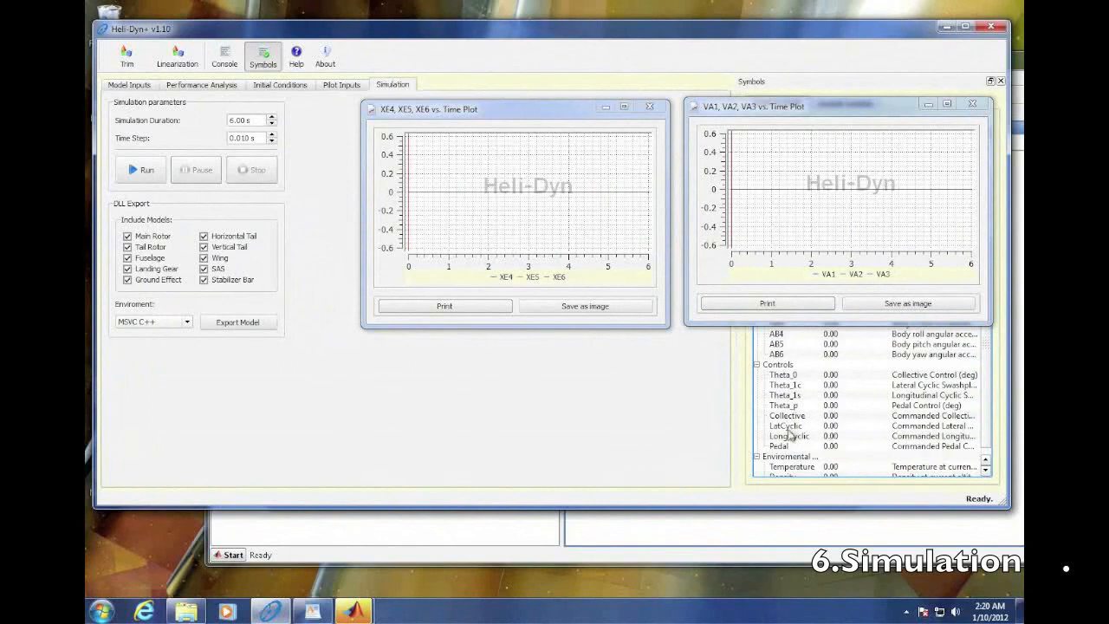
pyautogui.moveTo(787, 416); pyautogui.dragTo(791, 448)
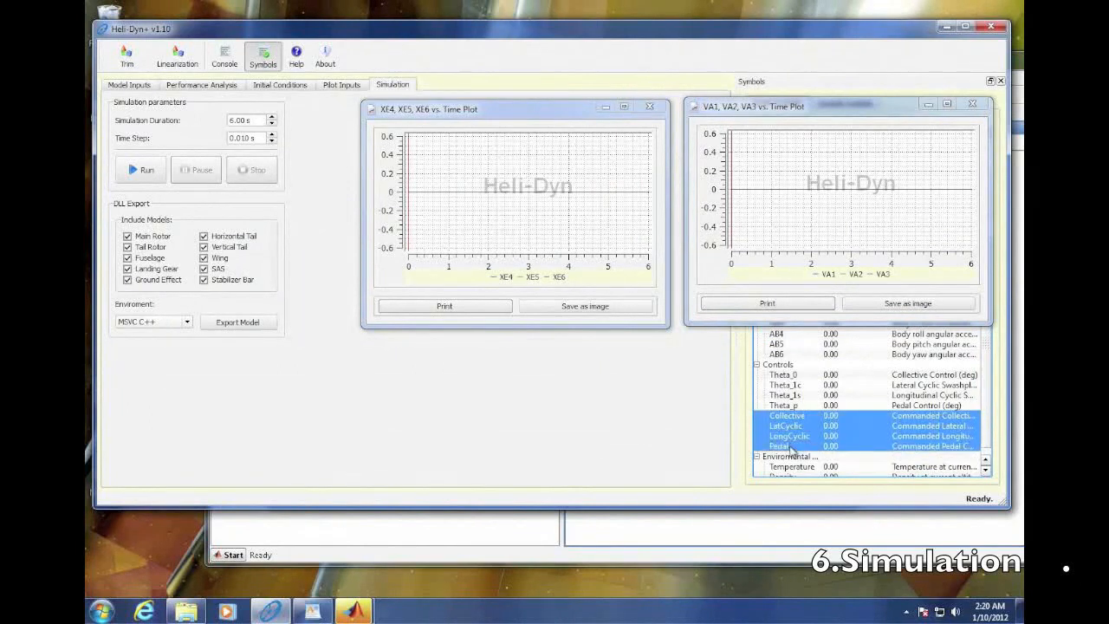
pyautogui.rightClick(797, 435)
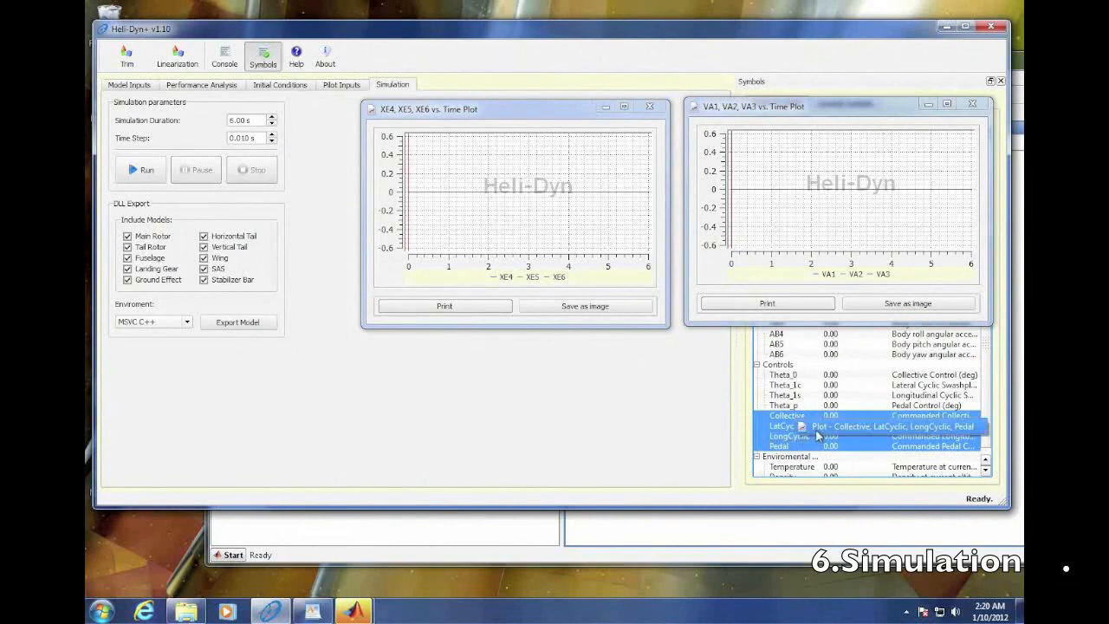
pyautogui.click(821, 430)
pyautogui.moveTo(590, 251); pyautogui.dragTo(532, 354)
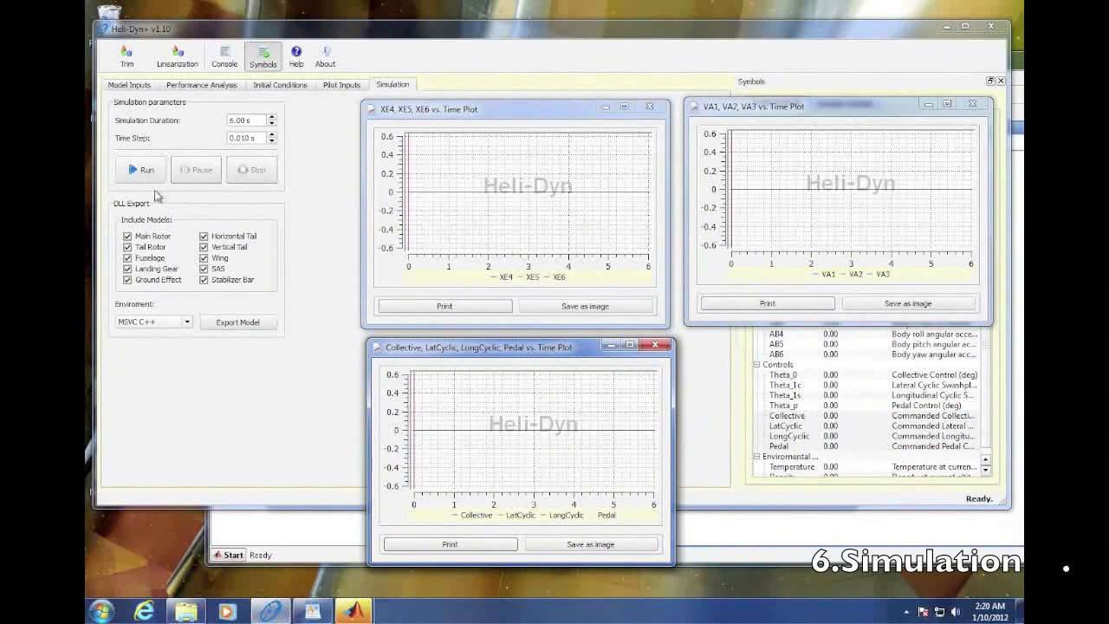
pyautogui.click(137, 172)
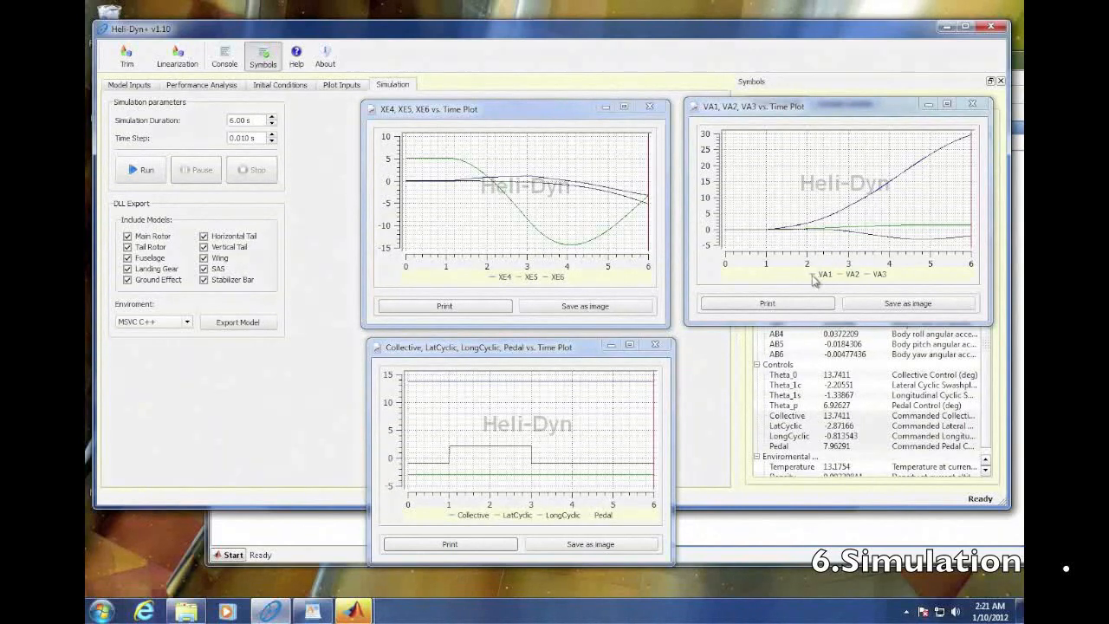
# - Move the body velocity plot aside to check the VA1 entry in the symbol list, and return the plot beside the attitude plot
pyautogui.moveTo(861, 113); pyautogui.dragTo(360, 158)
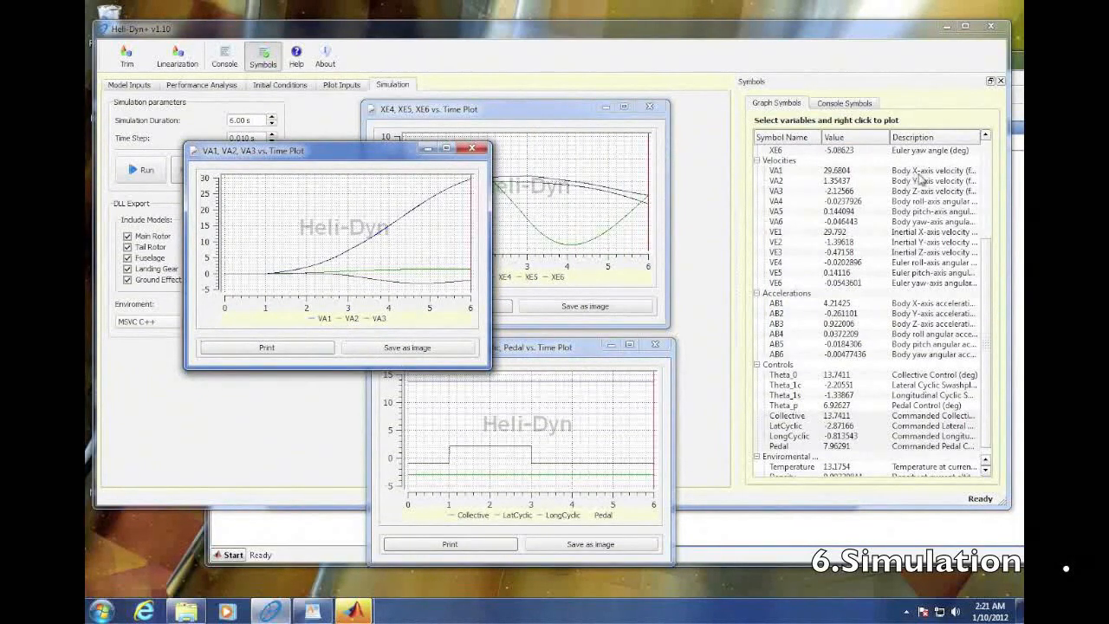
pyautogui.click(963, 172)
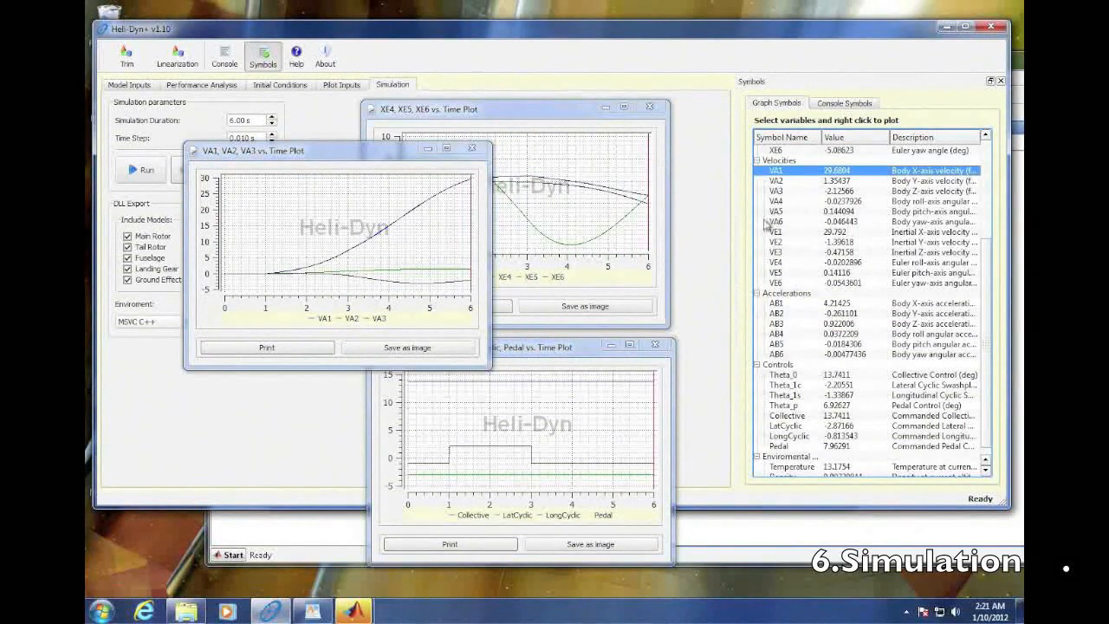
pyautogui.click(332, 158)
pyautogui.moveTo(333, 159); pyautogui.dragTo(846, 131)
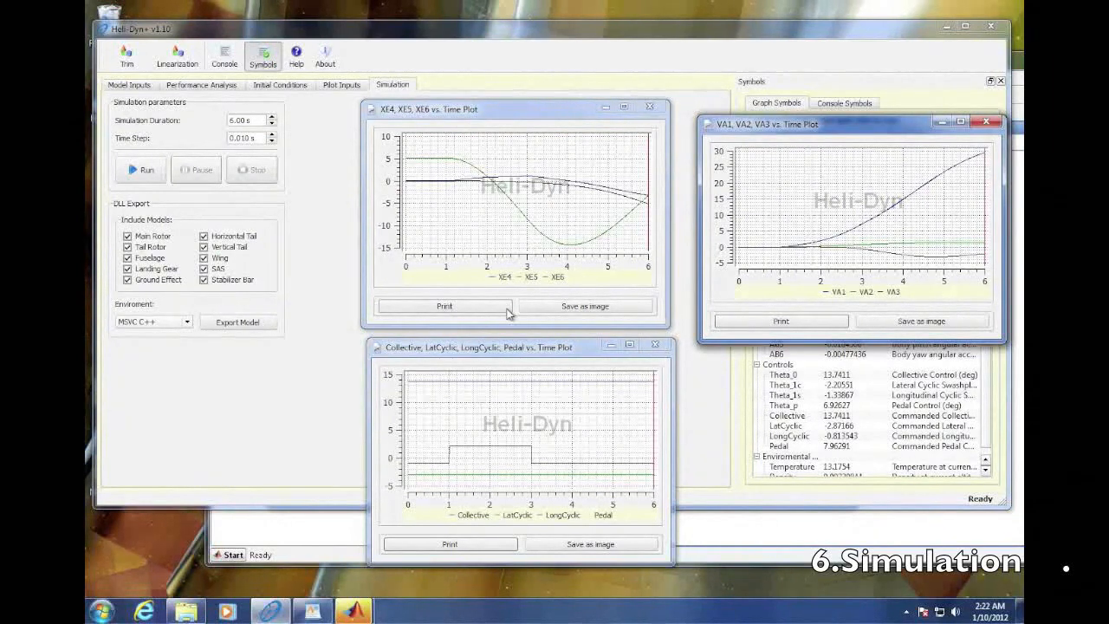
# - Close the control, attitude and body velocity plots
pyautogui.click(655, 346)
pyautogui.click(649, 107)
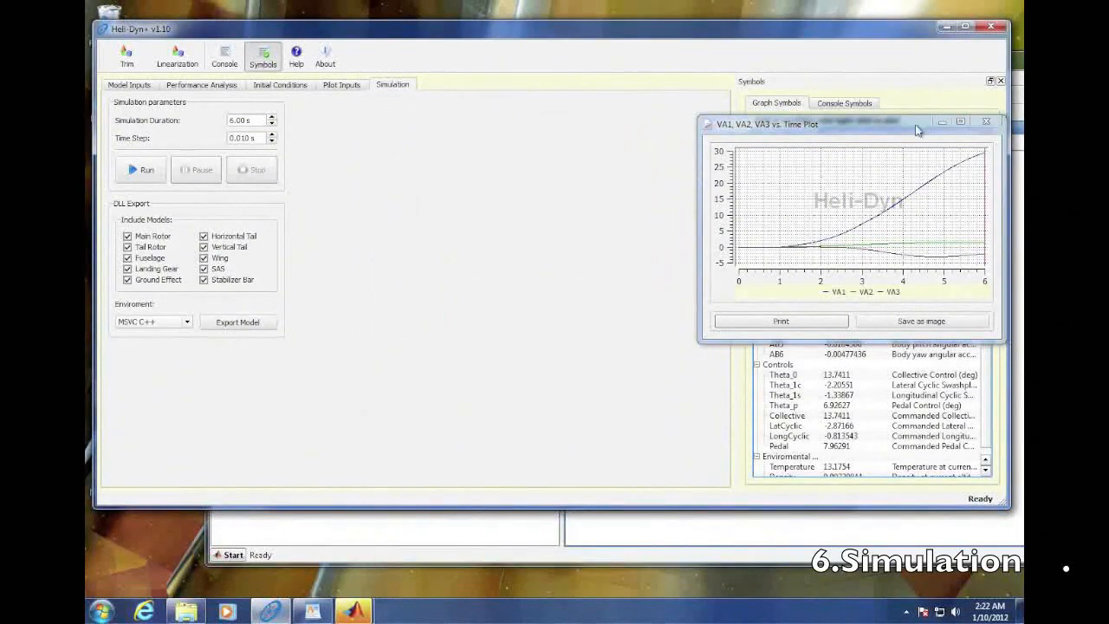
pyautogui.click(988, 123)
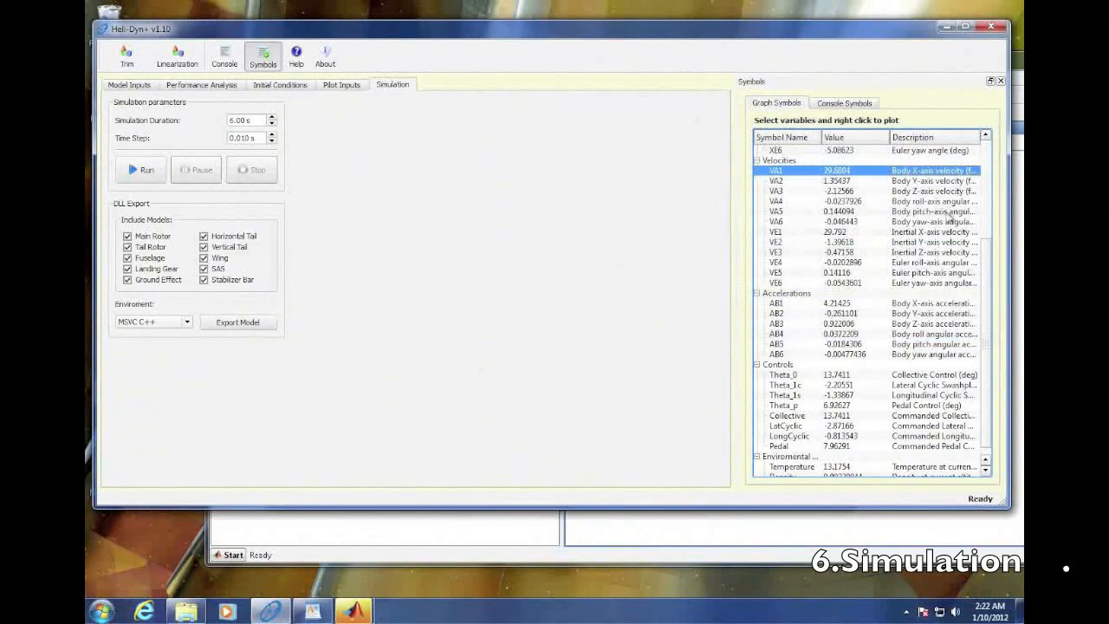
# - Add the attitudes XE4, XE5 and XE6 to the console output symbols
pyautogui.scroll(-1, 990, 249)
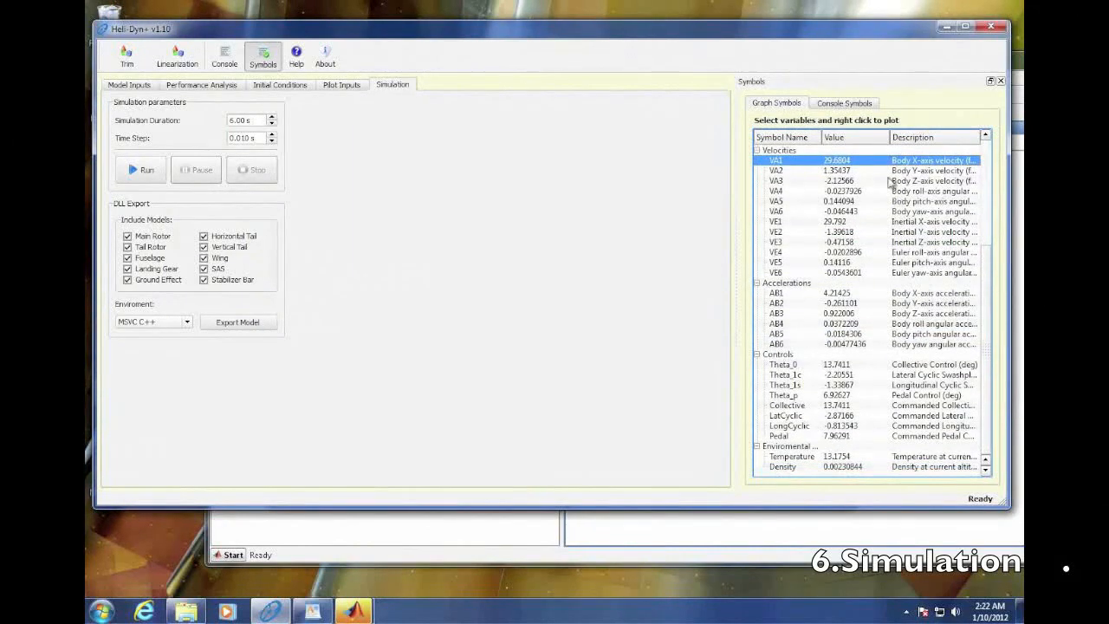
pyautogui.click(847, 108)
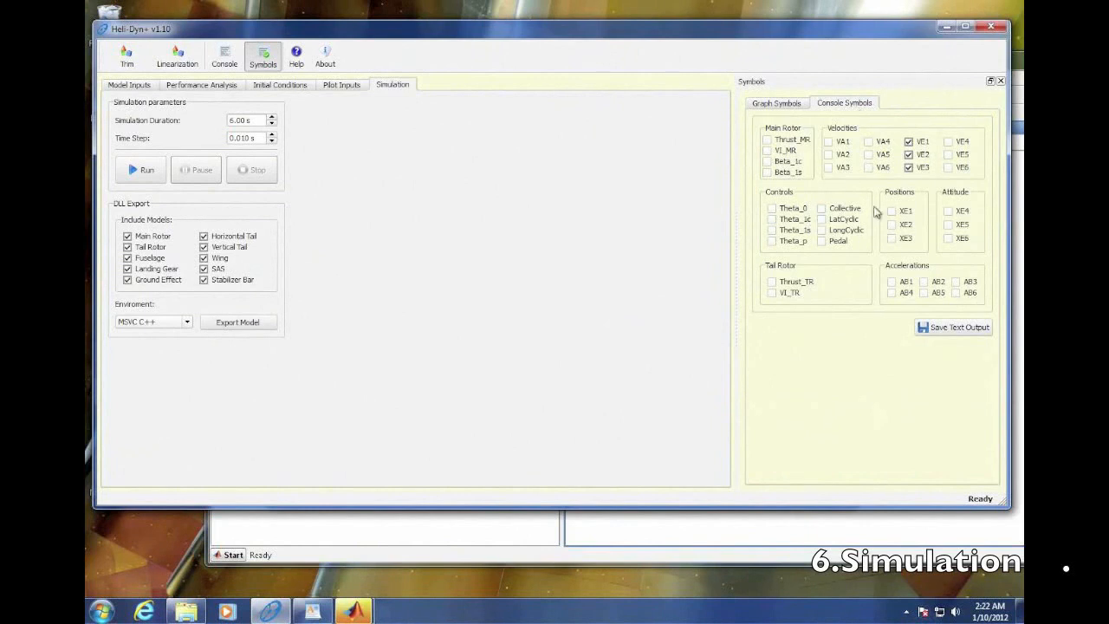
pyautogui.click(949, 211)
pyautogui.click(949, 226)
pyautogui.click(949, 239)
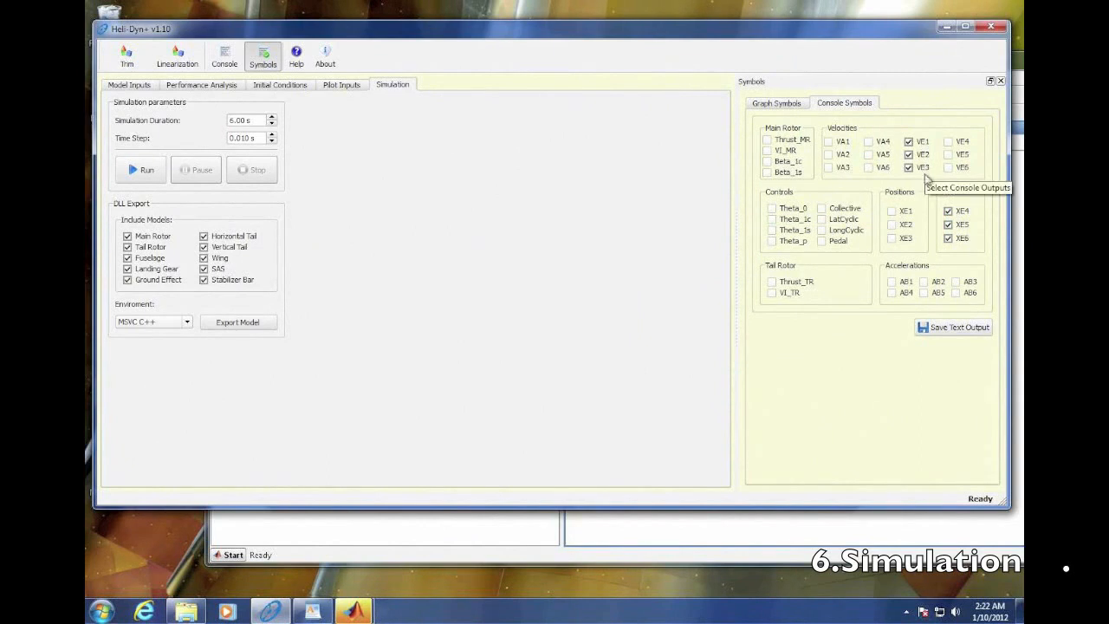
# - Add body velocities VA1, VA2 and VA3 to the console output symbols and remove VE1, VE2 and VE3
pyautogui.click(828, 142)
pyautogui.click(828, 154)
pyautogui.click(828, 167)
pyautogui.click(908, 142)
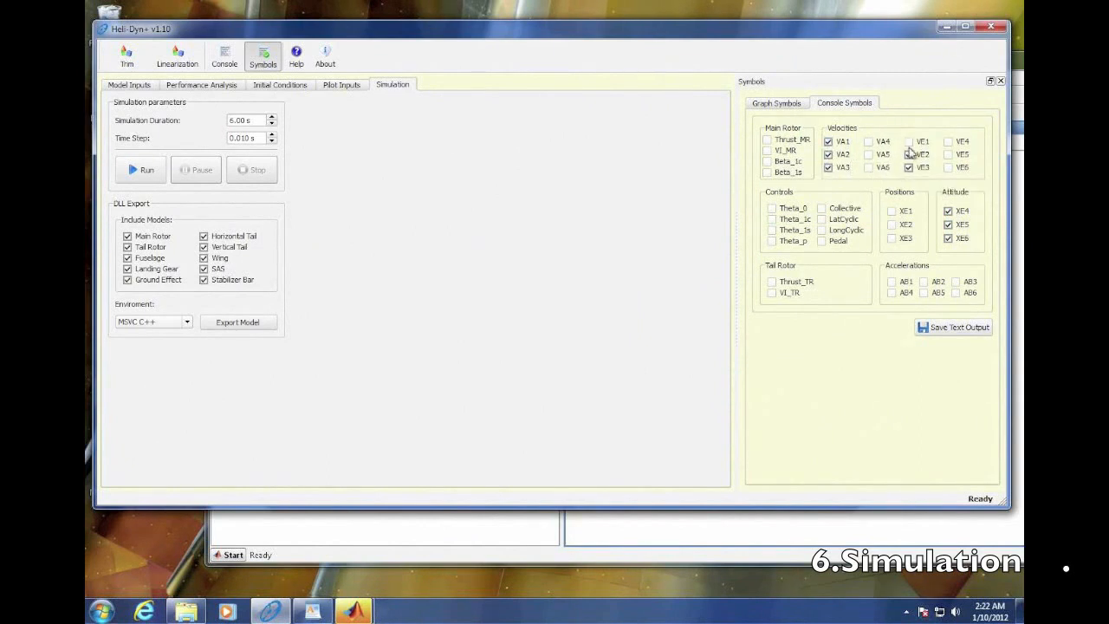
pyautogui.click(908, 155)
pyautogui.click(908, 167)
# - Save the text output as the rich text file mydata in the outputs folder
pyautogui.click(953, 329)
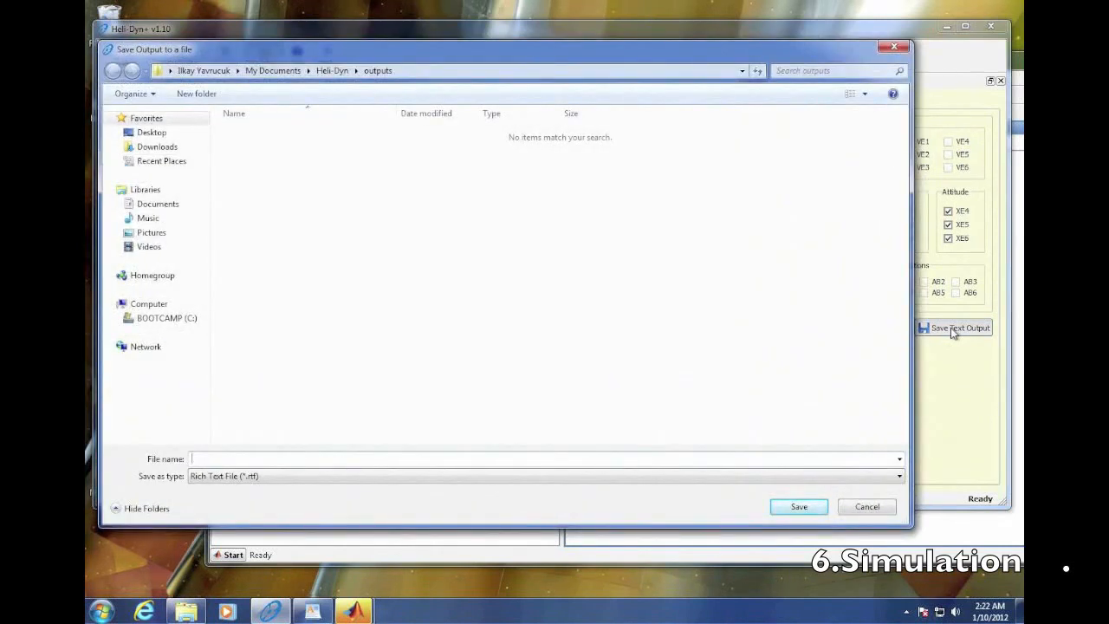
pyautogui.write('mydata')
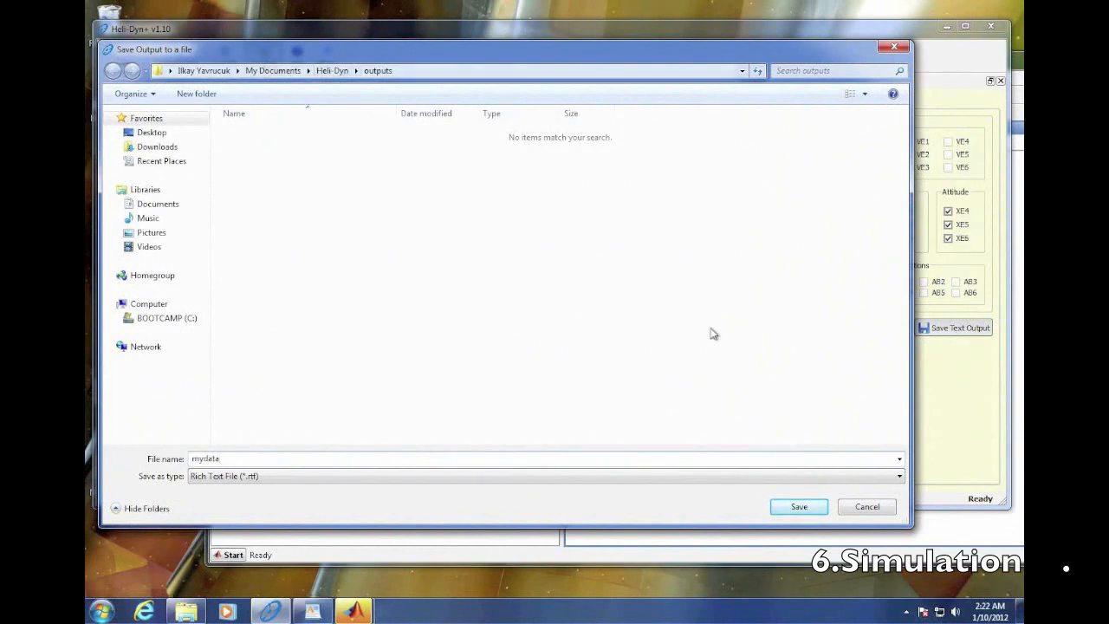
pyautogui.click(799, 508)
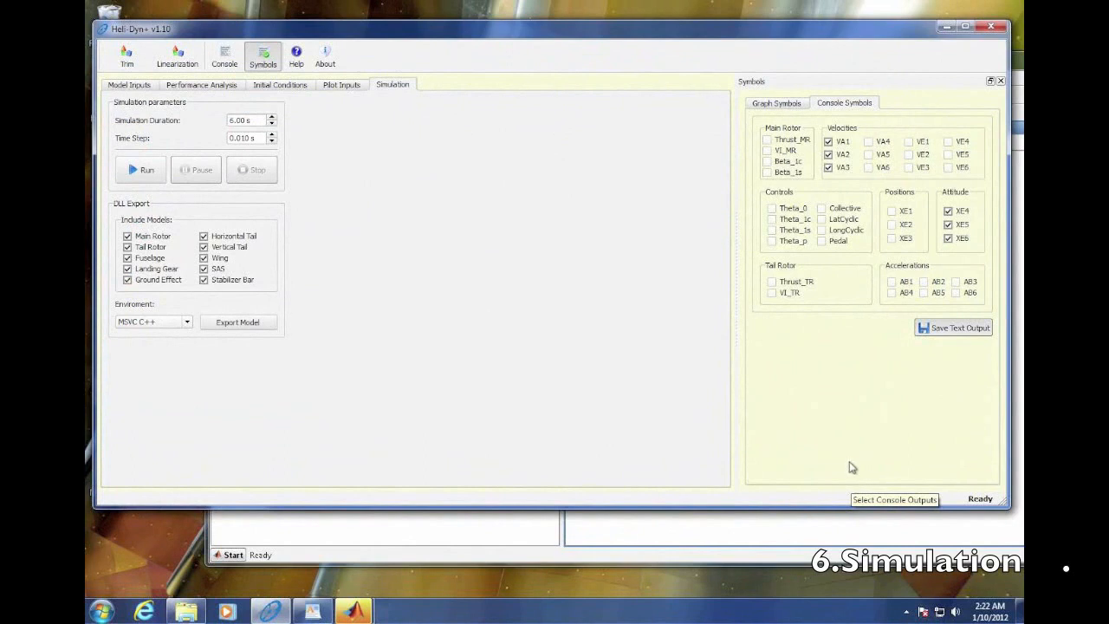
# - Run the simulation and show the console output from the start of the run
pyautogui.click(139, 173)
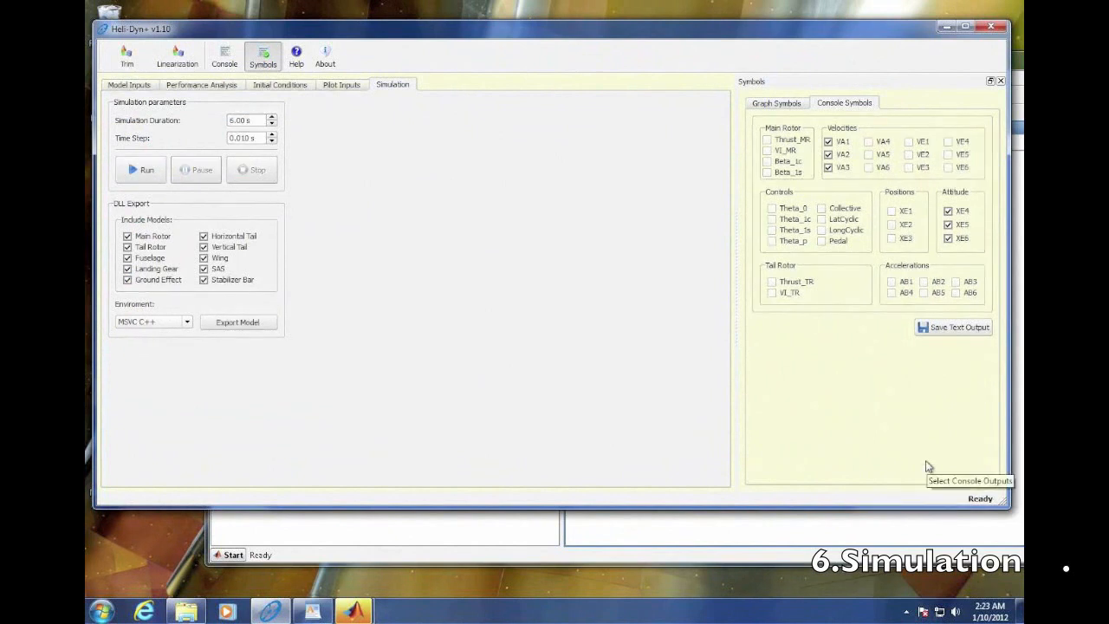
pyautogui.click(225, 63)
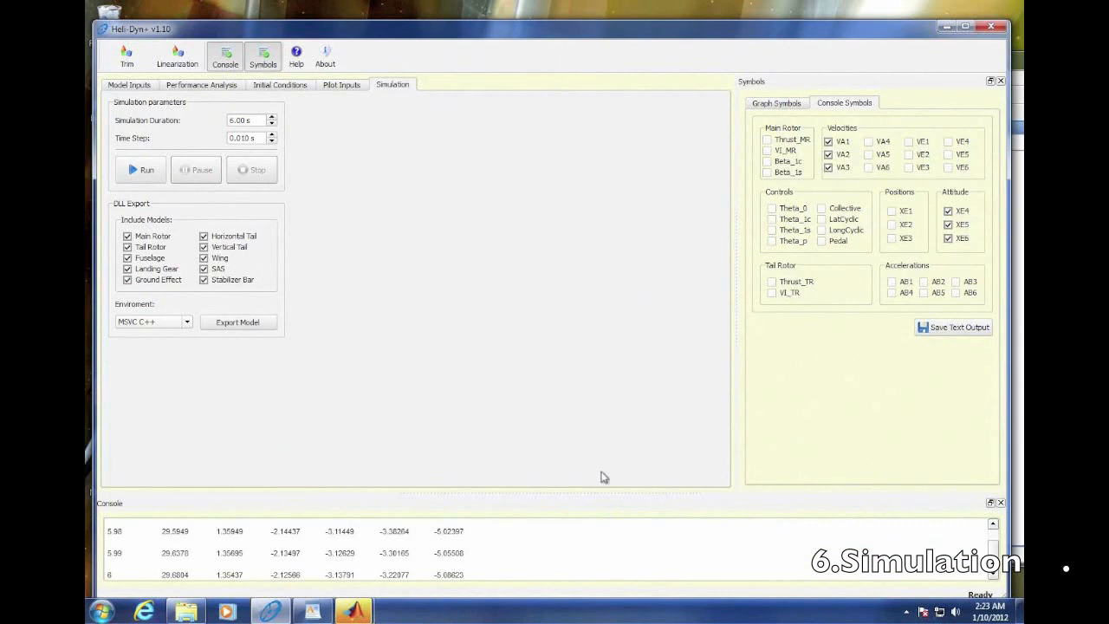
pyautogui.moveTo(996, 557); pyautogui.dragTo(994, 530)
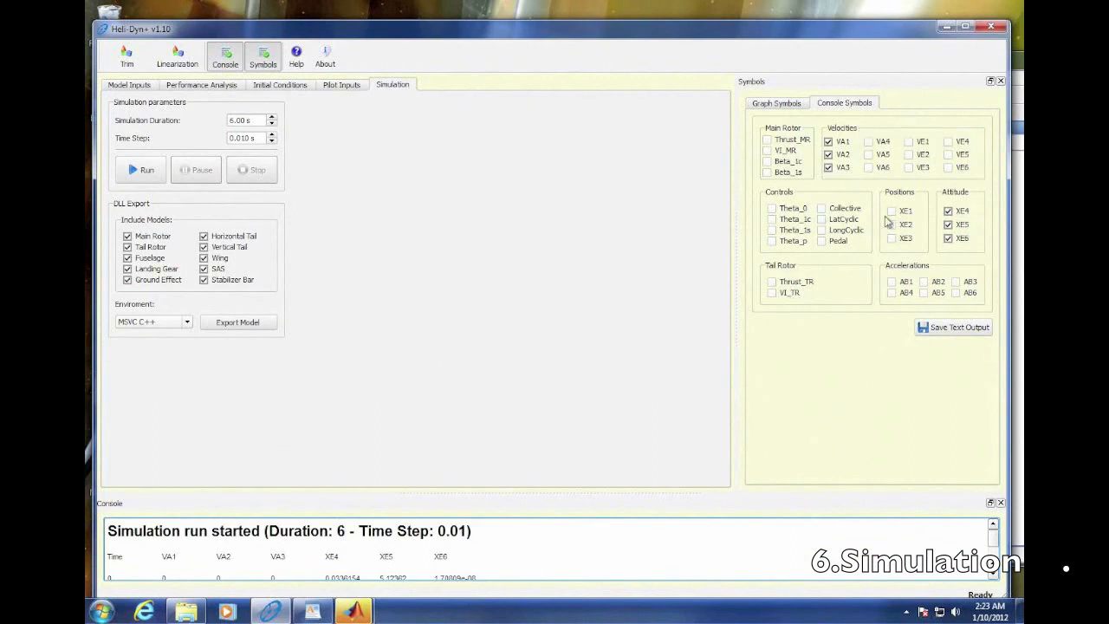
# - Replace VA1, VA2 and VA3 with inertial velocities VE1, VE2 and VE3 in the console output symbols and rerun the simulation
pyautogui.click(829, 142)
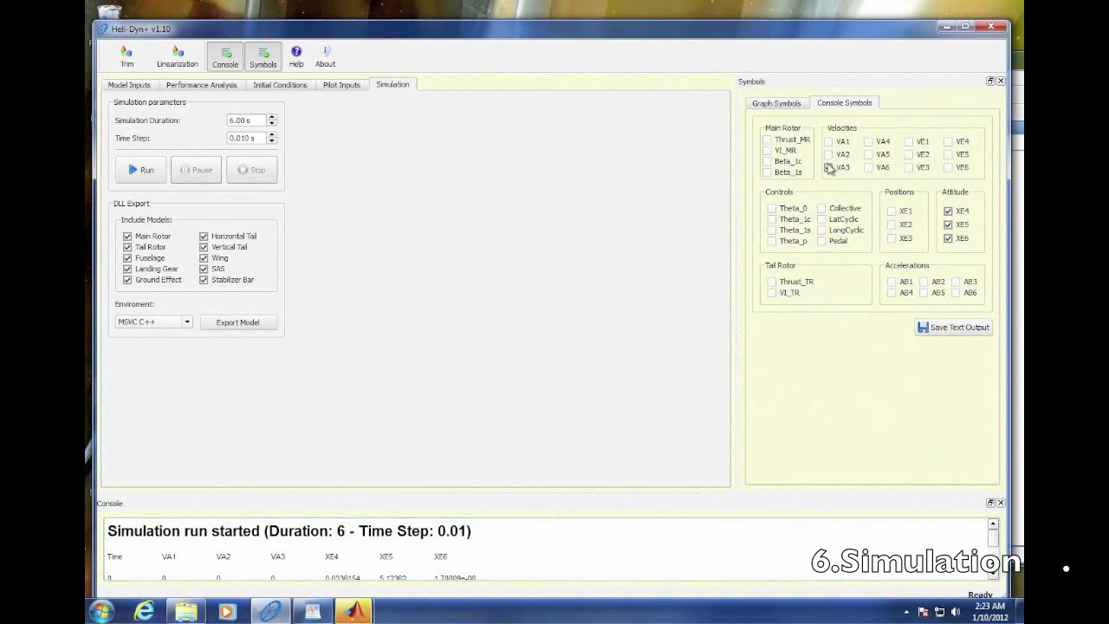
pyautogui.click(829, 167)
pyautogui.click(908, 141)
pyautogui.click(908, 154)
pyautogui.click(908, 168)
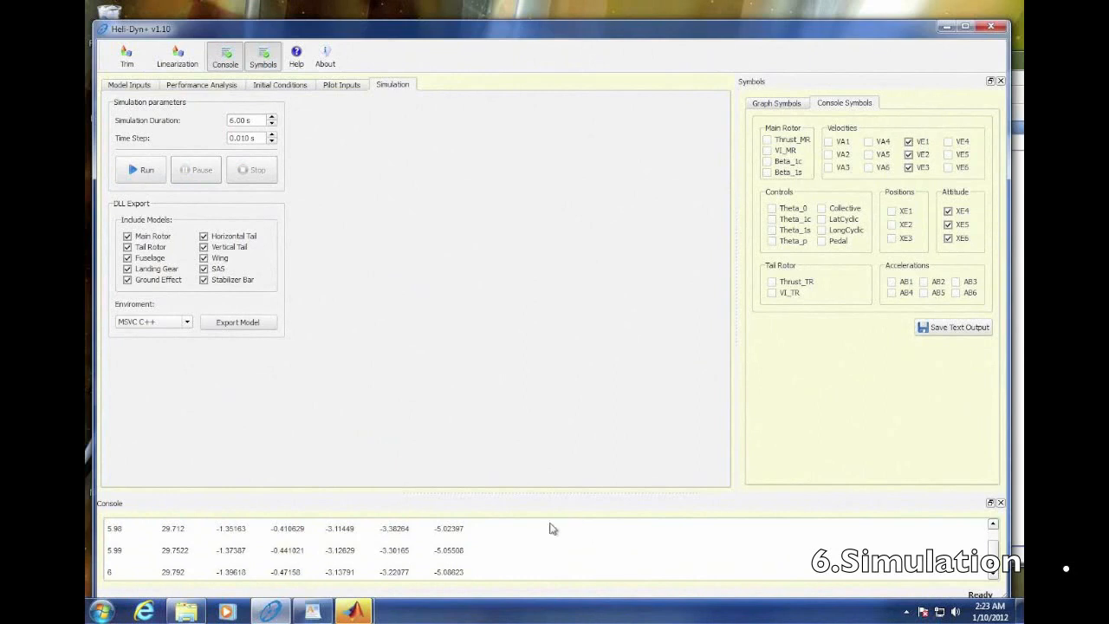
# - Review the new console output back to its header and save it as the rich text file mydata2
pyautogui.scroll(4, 543, 547)
pyautogui.scroll(-2, 538, 547)
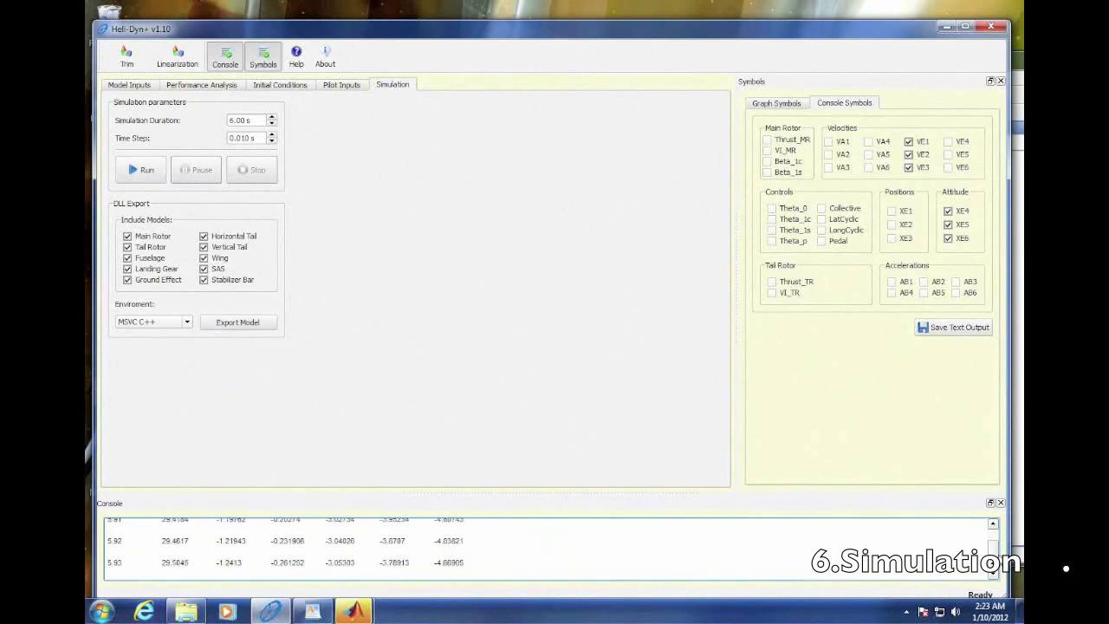
pyautogui.moveTo(995, 556); pyautogui.dragTo(995, 534)
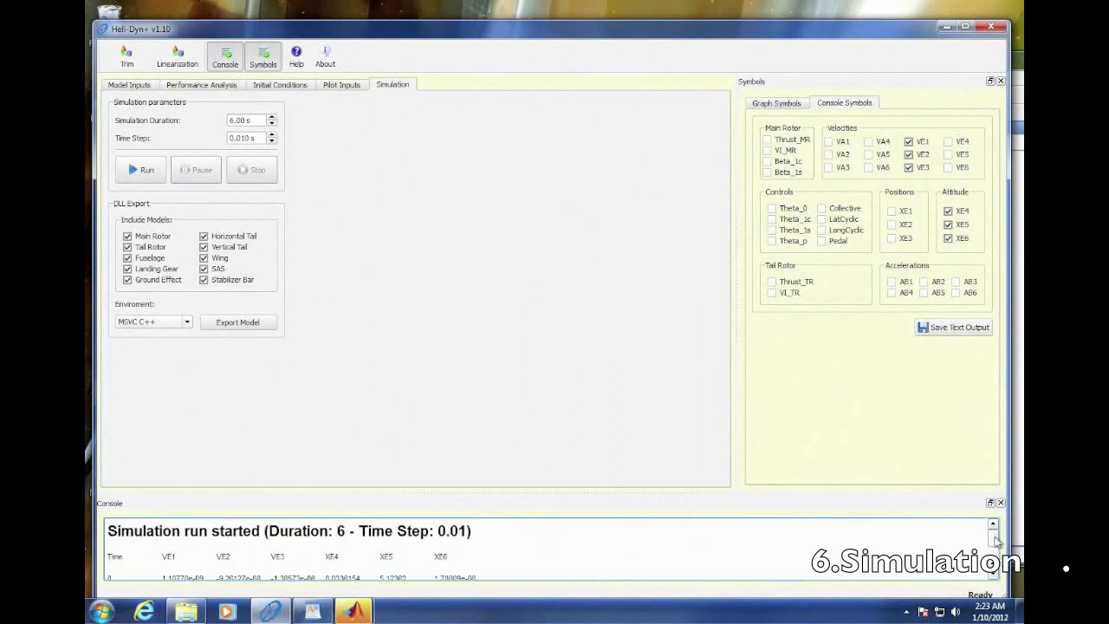
pyautogui.click(950, 329)
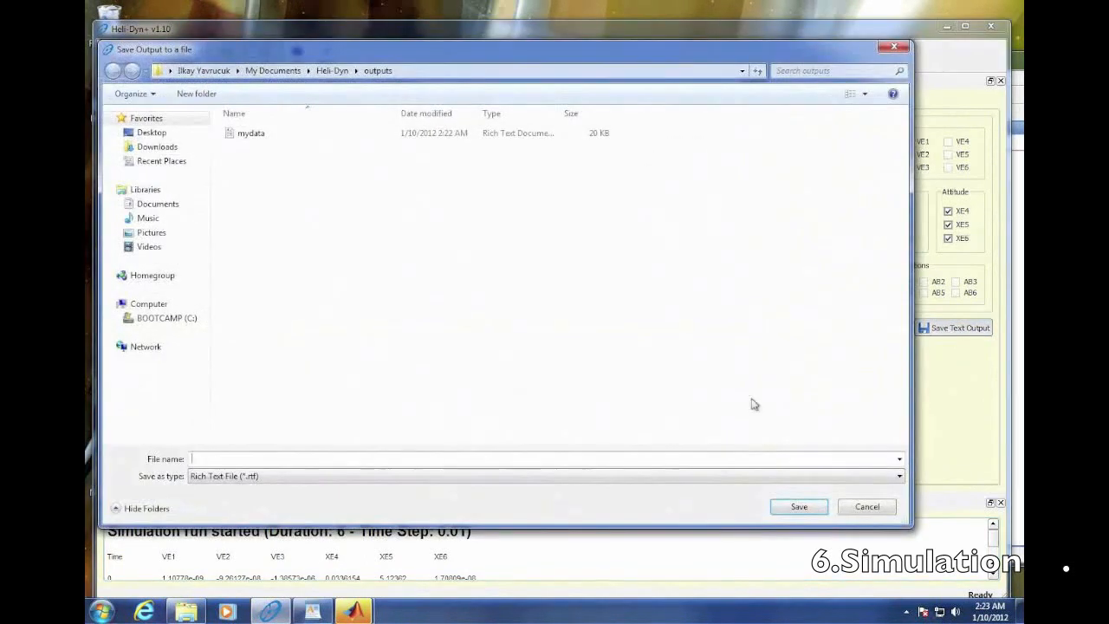
pyautogui.write('m')
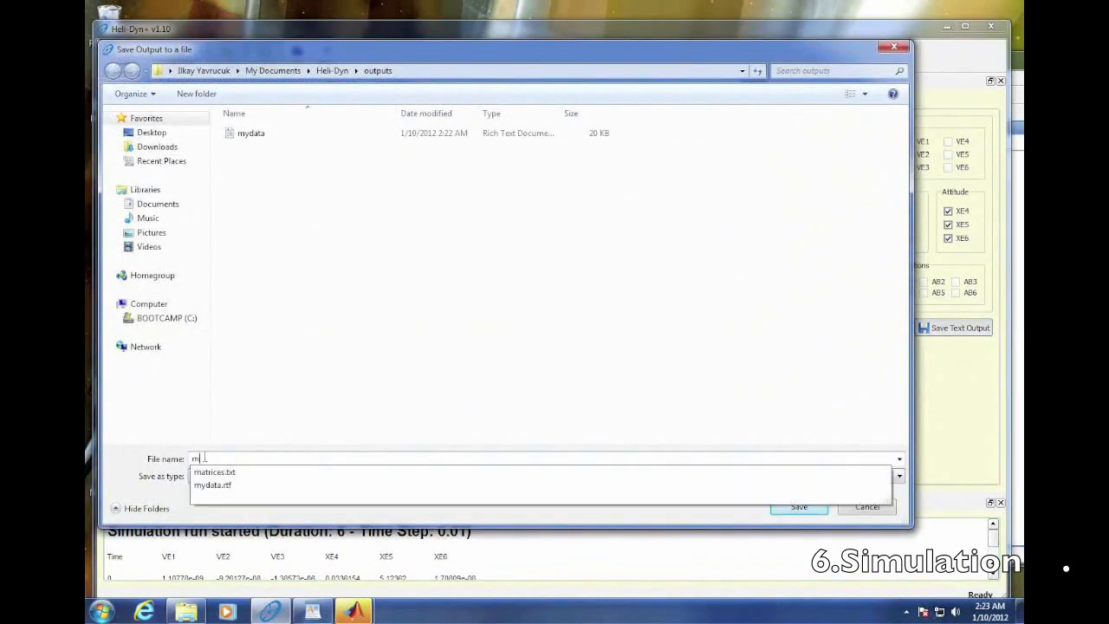
pyautogui.write('ydata2')
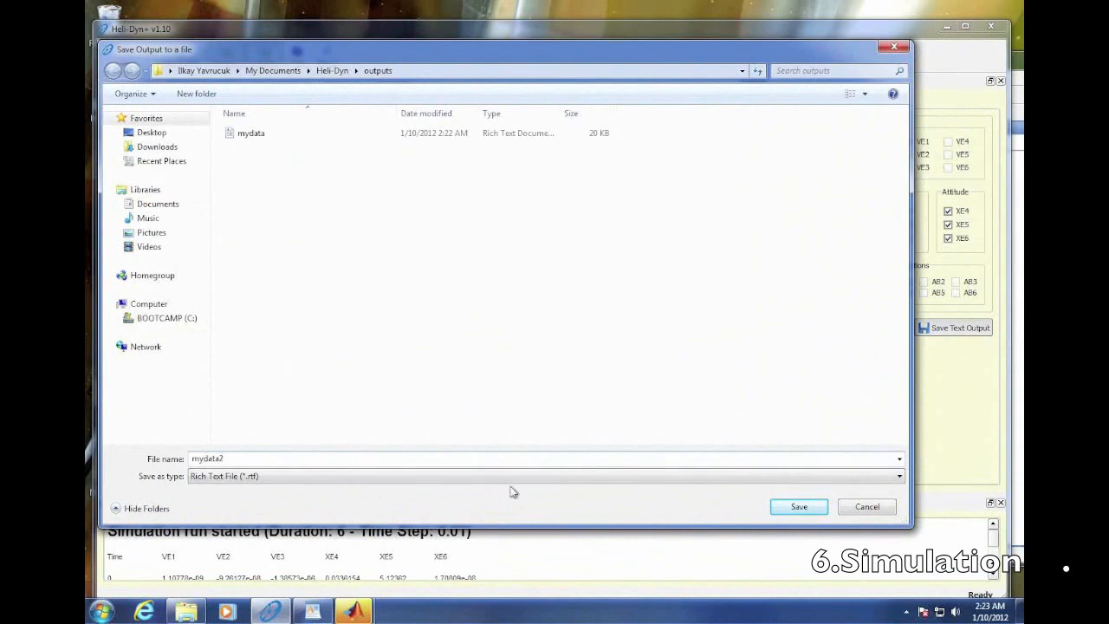
pyautogui.click(814, 511)
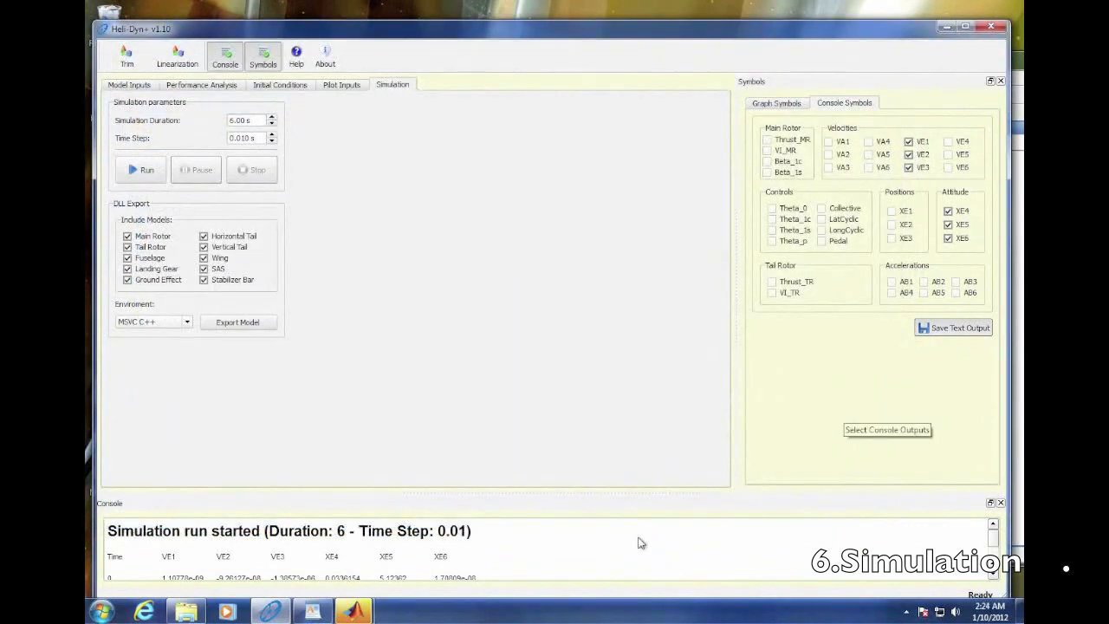
# - Examine the console rows and browse the graph symbols from the main rotor through to the environmental variables
pyautogui.scroll(-1, 632, 540)
pyautogui.scroll(1, 632, 543)
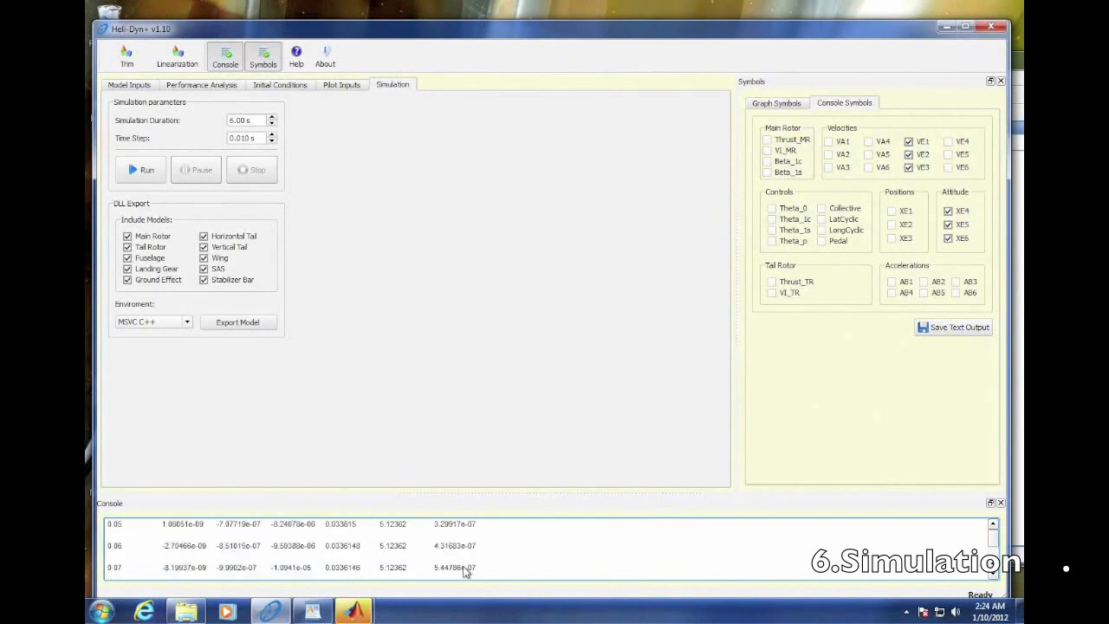
pyautogui.click(792, 104)
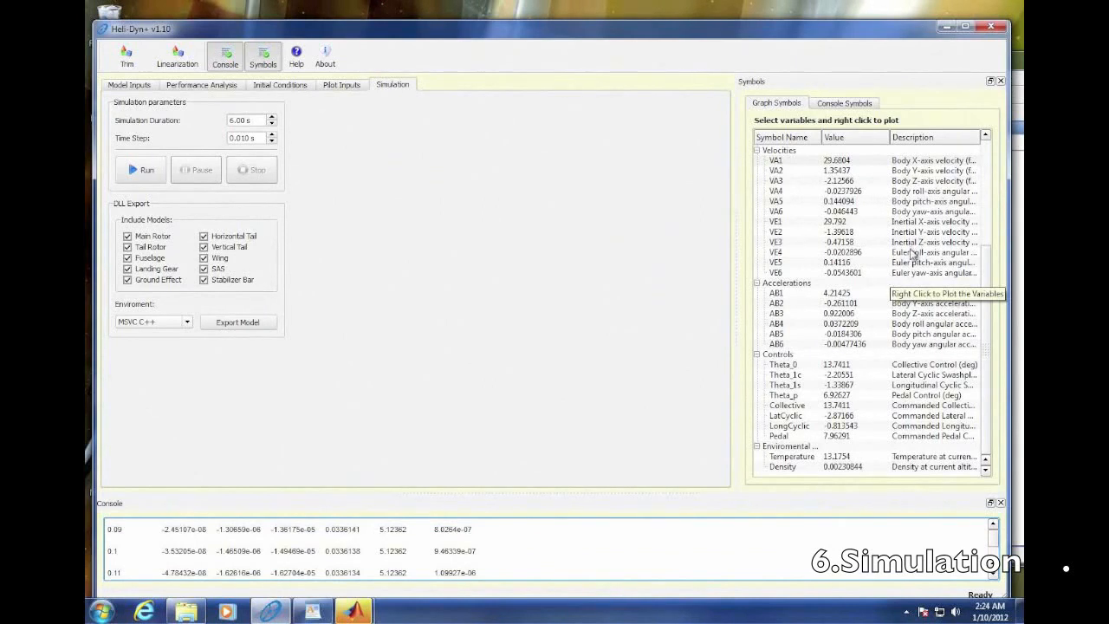
pyautogui.scroll(-2, 911, 254)
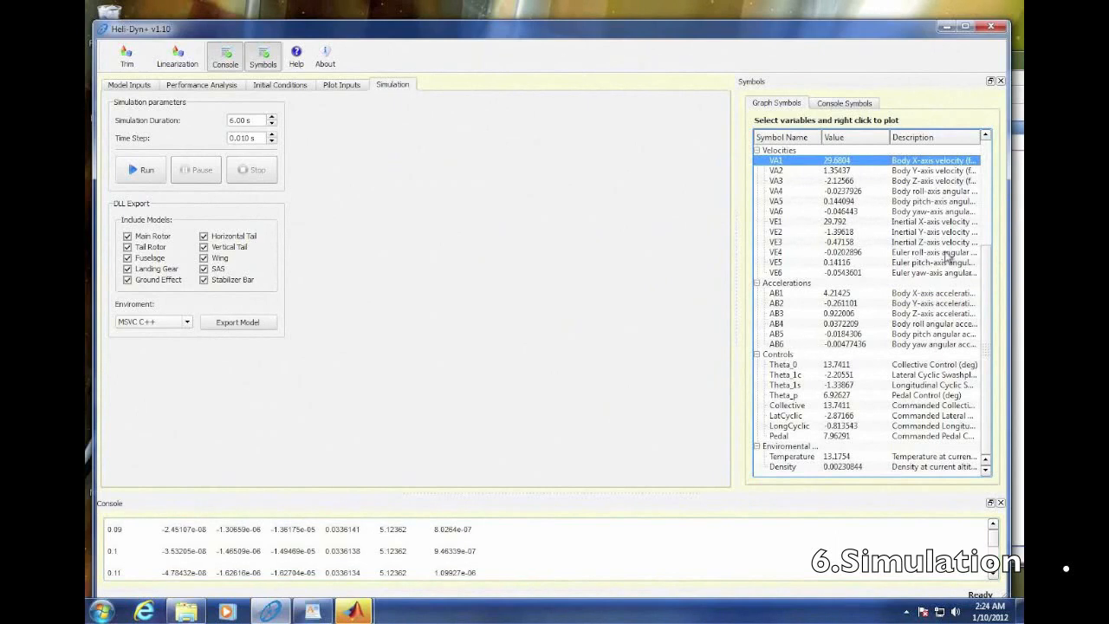
pyautogui.scroll(5, 947, 256)
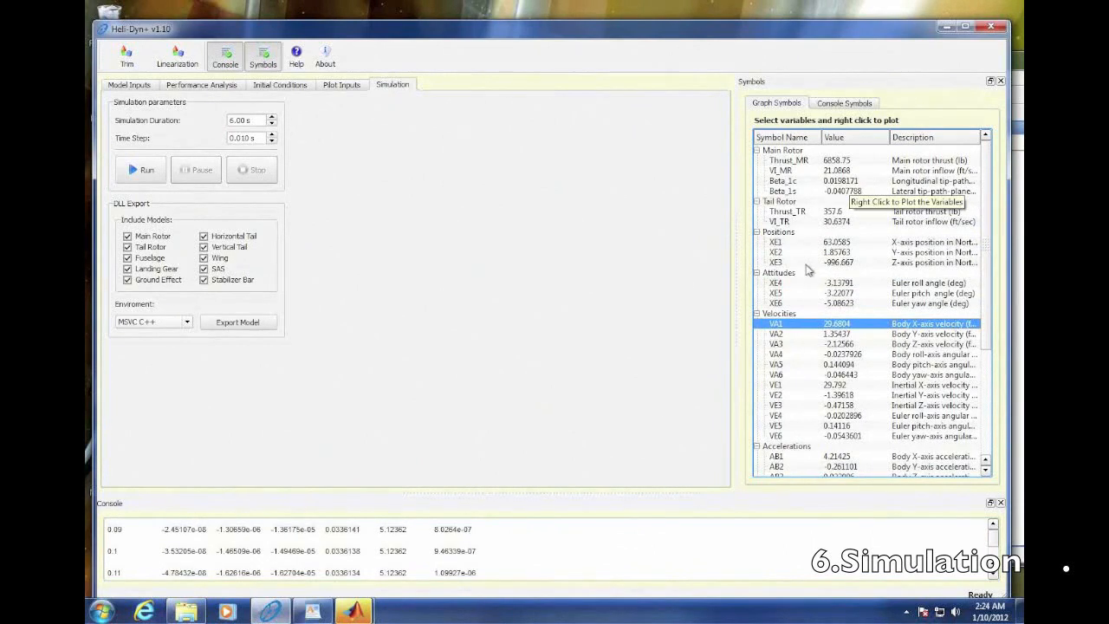
pyautogui.scroll(-4, 812, 295)
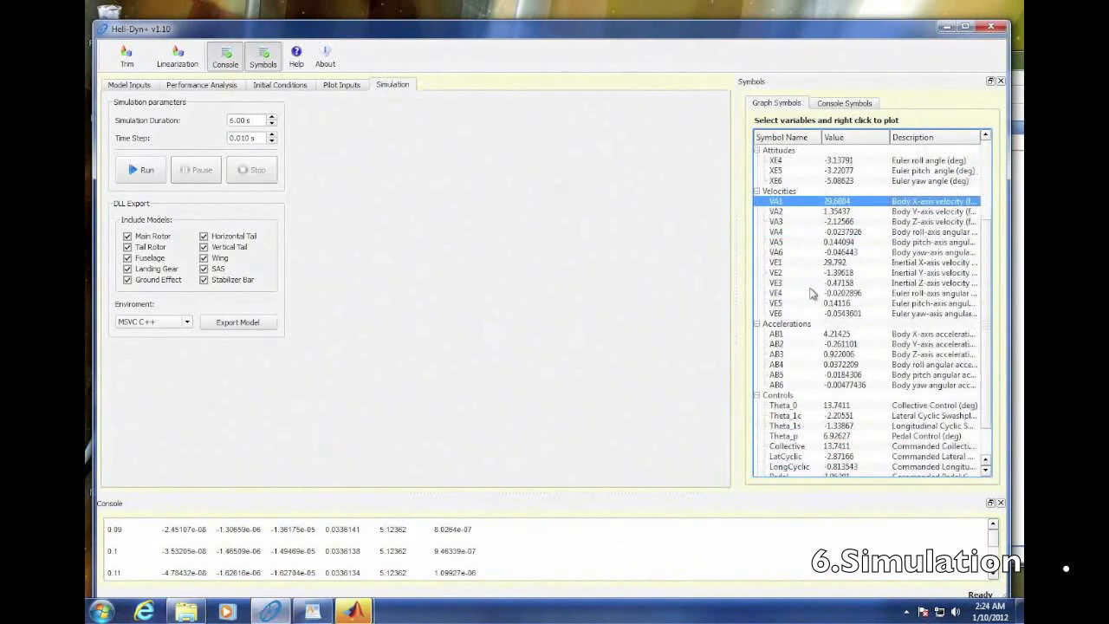
pyautogui.scroll(-2, 803, 345)
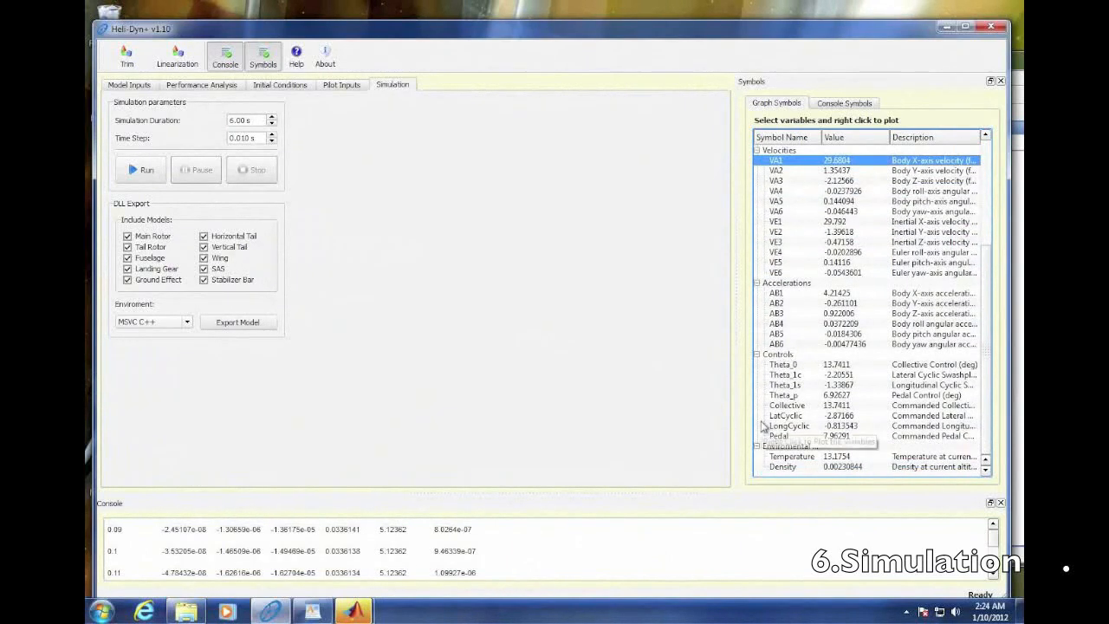
pyautogui.scroll(4, 788, 414)
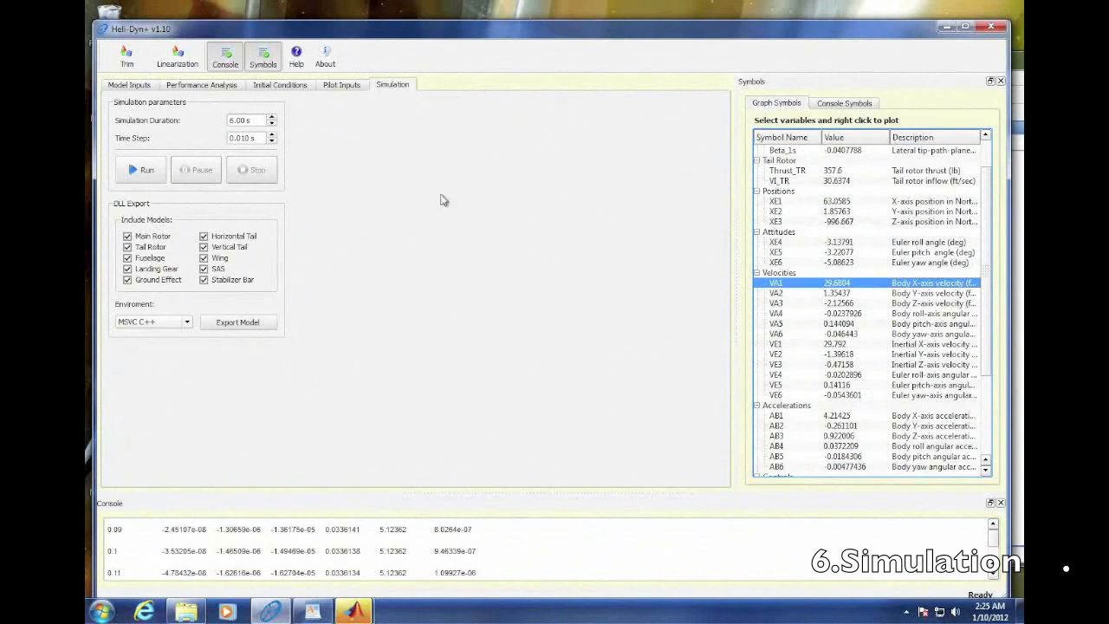
# - Set the simulation duration to 10 s
pyautogui.doubleClick(235, 121)
pyautogui.write('6')
pyautogui.press('BackSpace')
pyautogui.write('10')
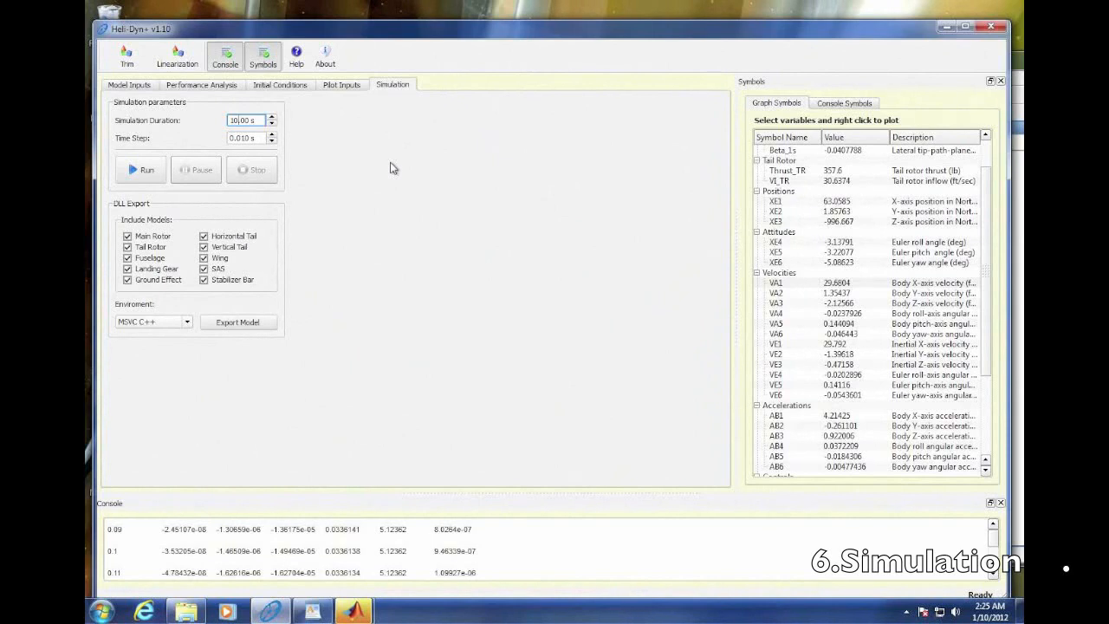
# - Set the main rotor radius to 22 ft in the model inputs
pyautogui.click(347, 87)
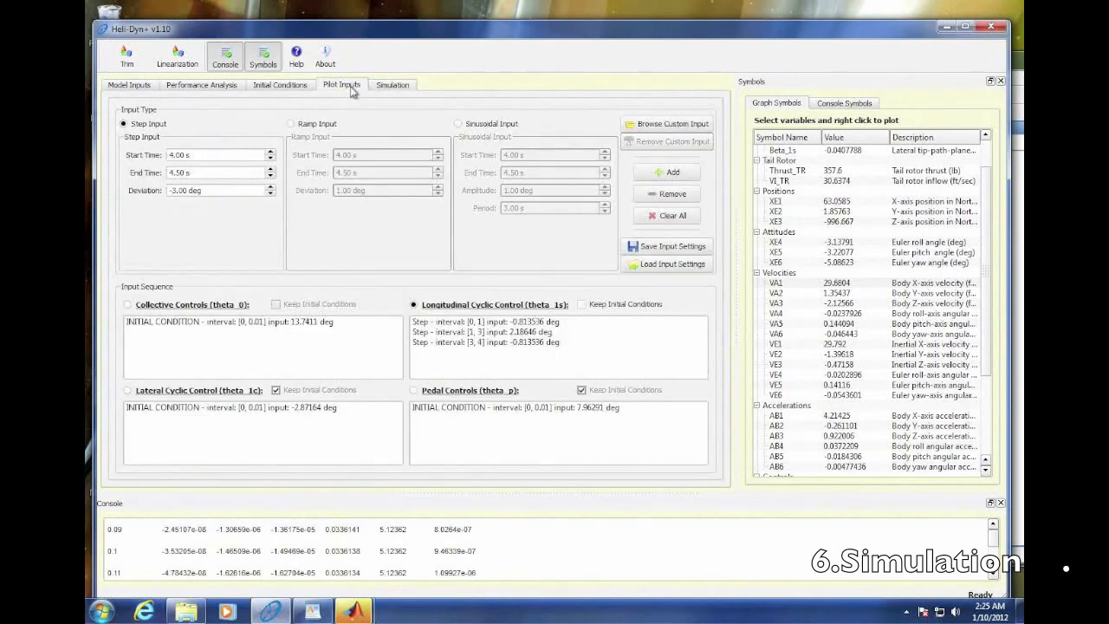
pyautogui.click(138, 86)
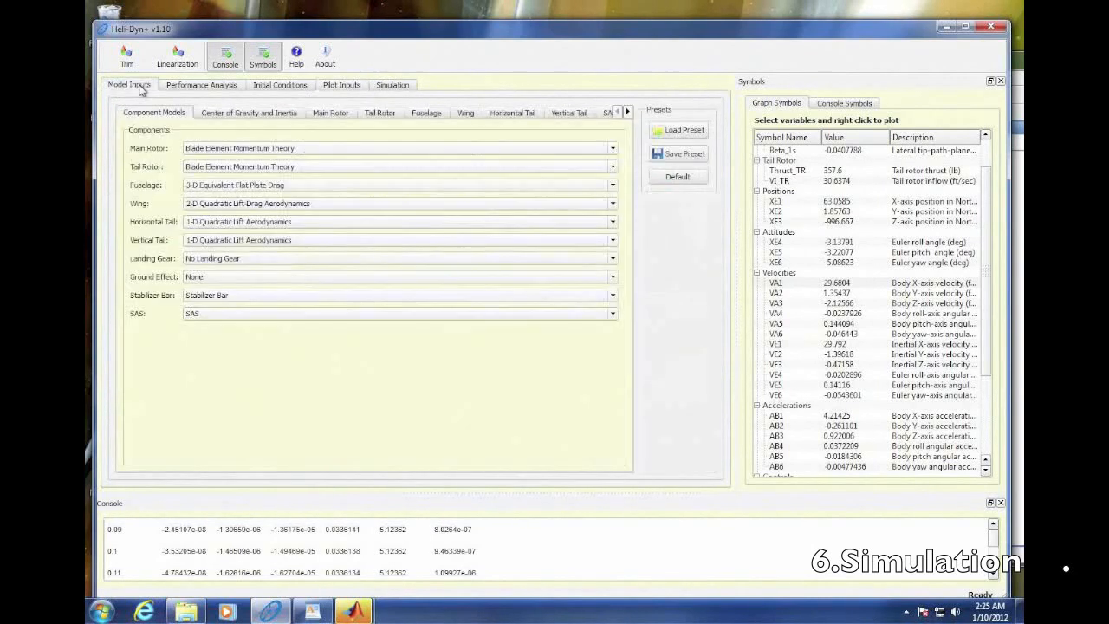
pyautogui.click(336, 115)
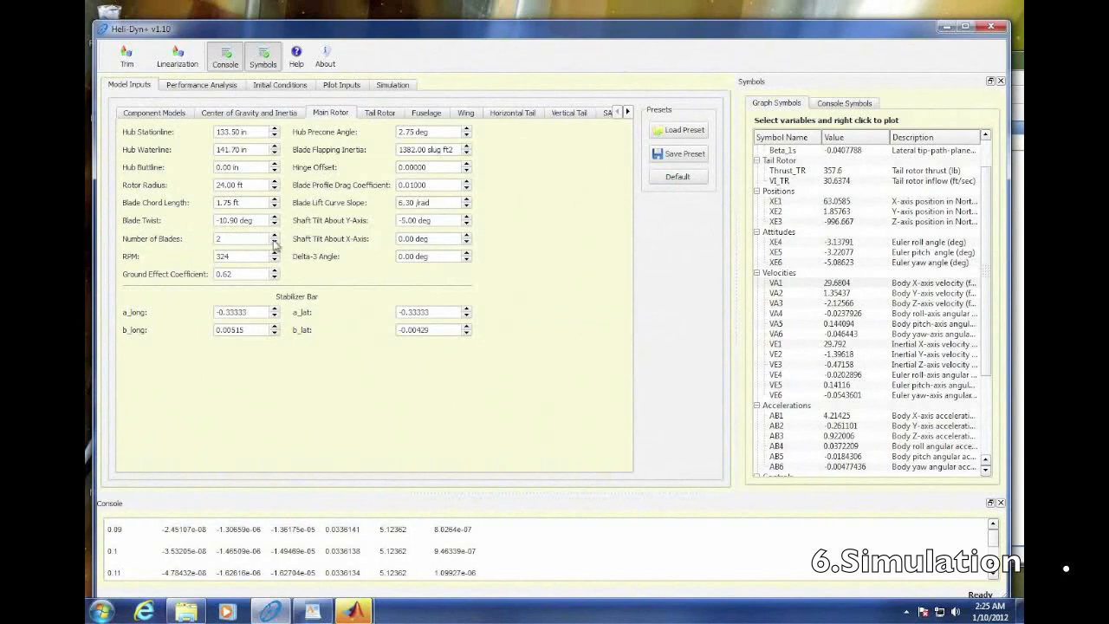
pyautogui.click(223, 187)
pyautogui.press('BackSpace')
pyautogui.write('2')
# - Create a time plot of the attitudes XE4, XE5 and XE6 and place it beside the simulation parameters
pyautogui.click(406, 86)
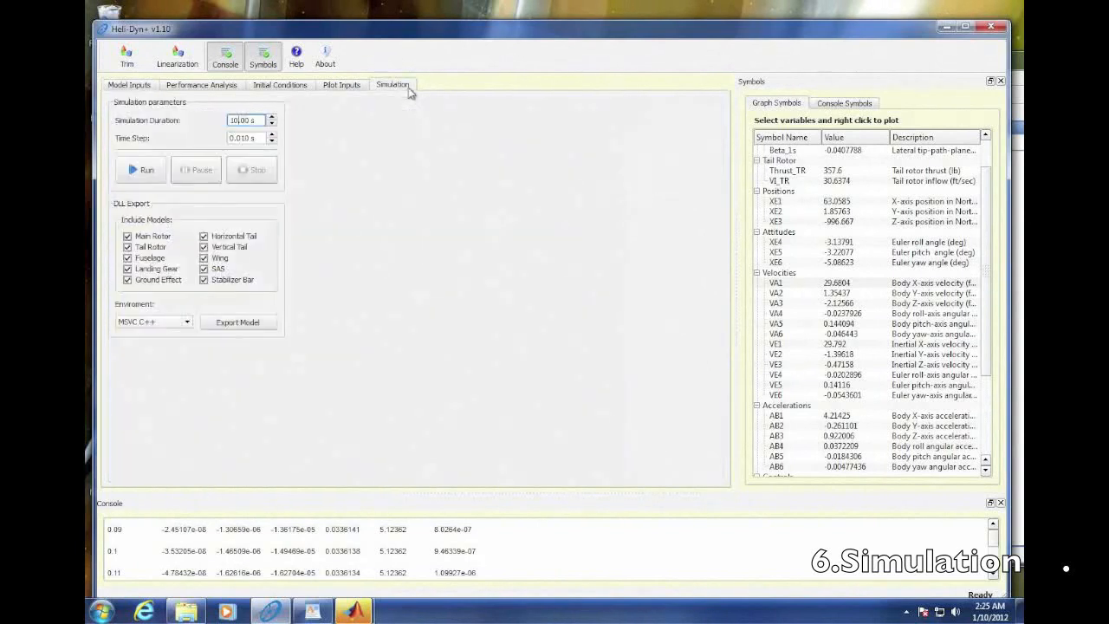
pyautogui.moveTo(797, 245); pyautogui.dragTo(796, 273)
pyautogui.rightClick(795, 244)
pyautogui.click(815, 247)
pyautogui.moveTo(368, 285); pyautogui.dragTo(567, 144)
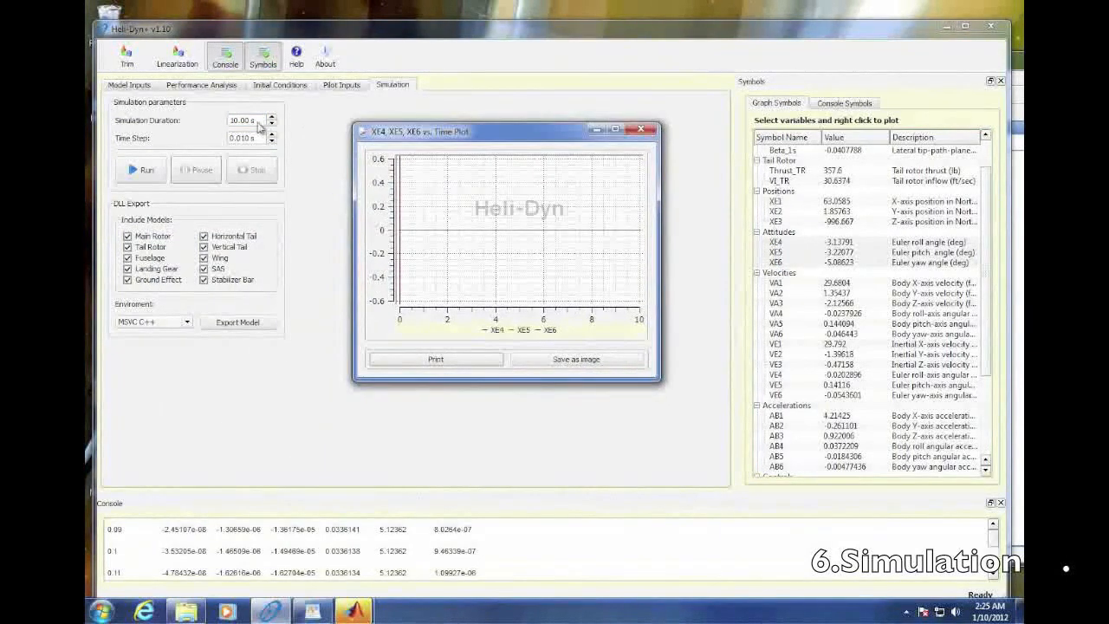
# - Set the simulation duration to 6 s and run the simulation
pyautogui.click(238, 123)
pyautogui.press('BackSpace')
pyautogui.write('5')
pyautogui.press('BackSpace')
pyautogui.press('BackSpace')
pyautogui.write('5')
pyautogui.click(144, 170)
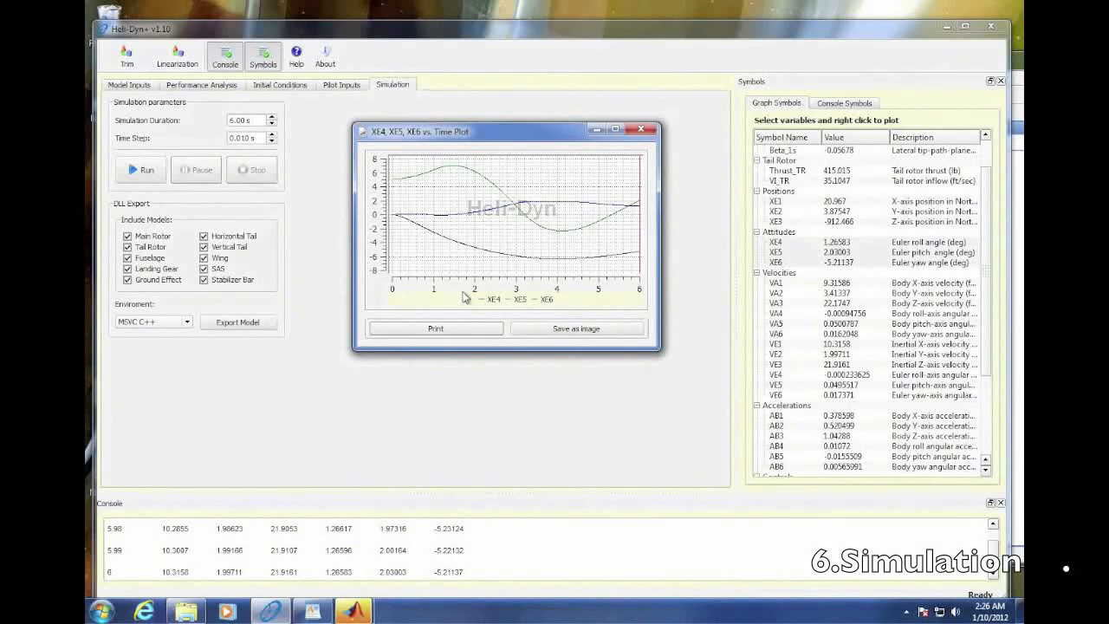
# - Close the attitude plot and set the sea-level air density to 0.001377 slug/ft3 in the environmental conditions
pyautogui.click(642, 131)
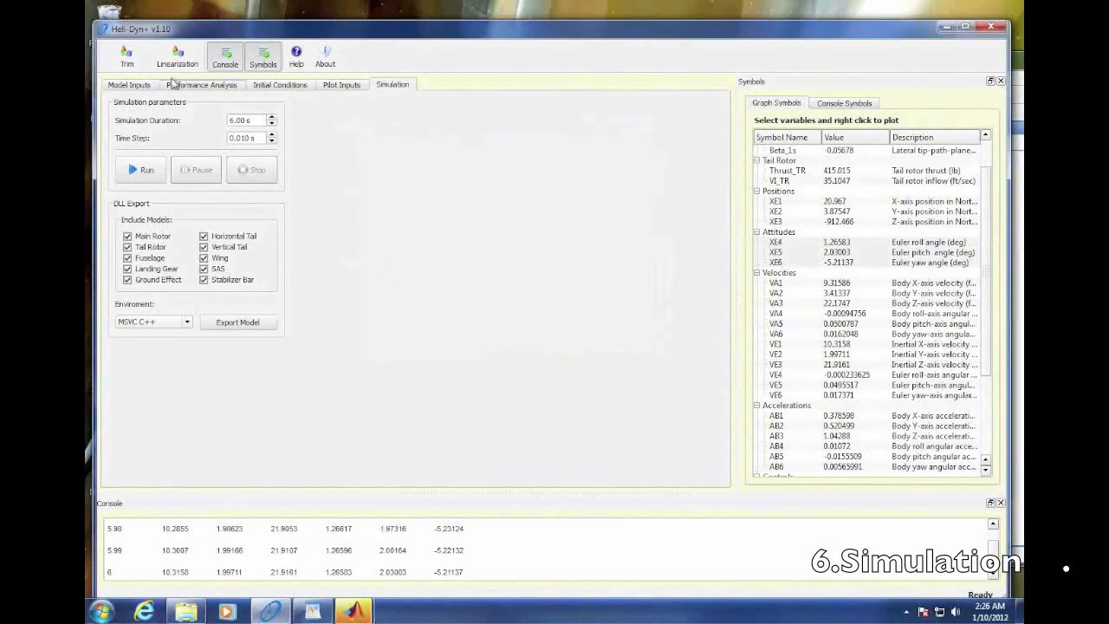
pyautogui.click(145, 89)
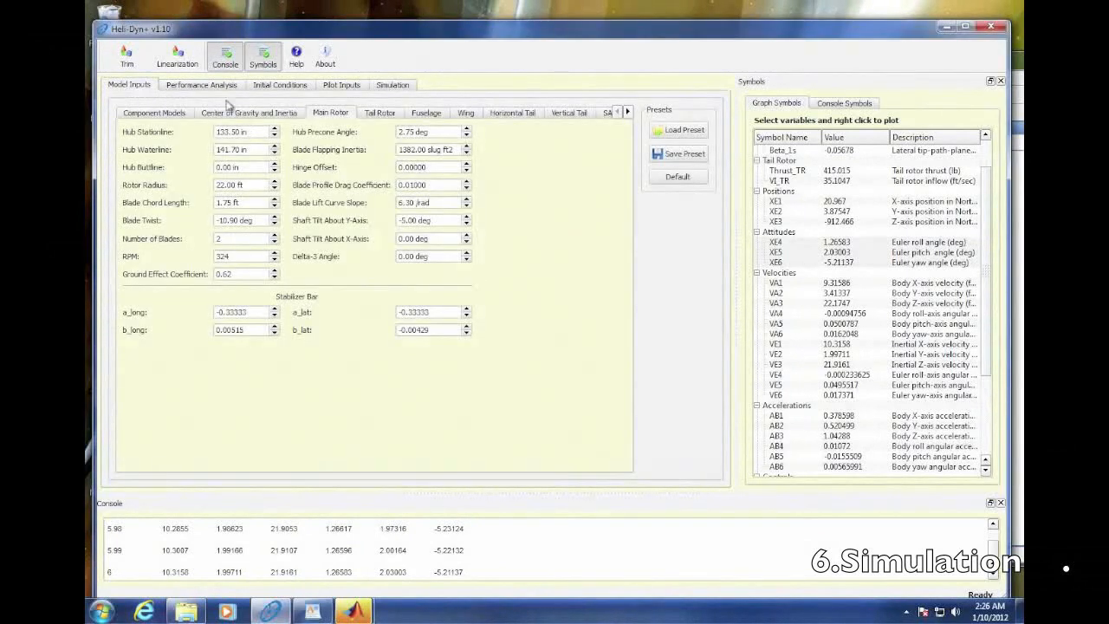
pyautogui.click(628, 112)
pyautogui.click(628, 112)
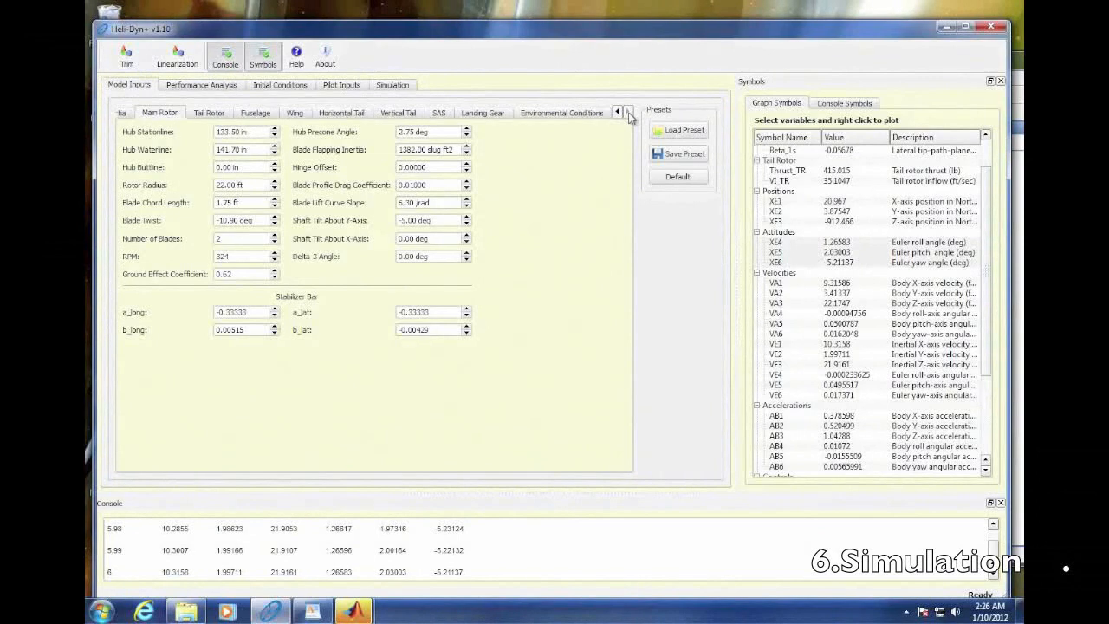
pyautogui.click(587, 114)
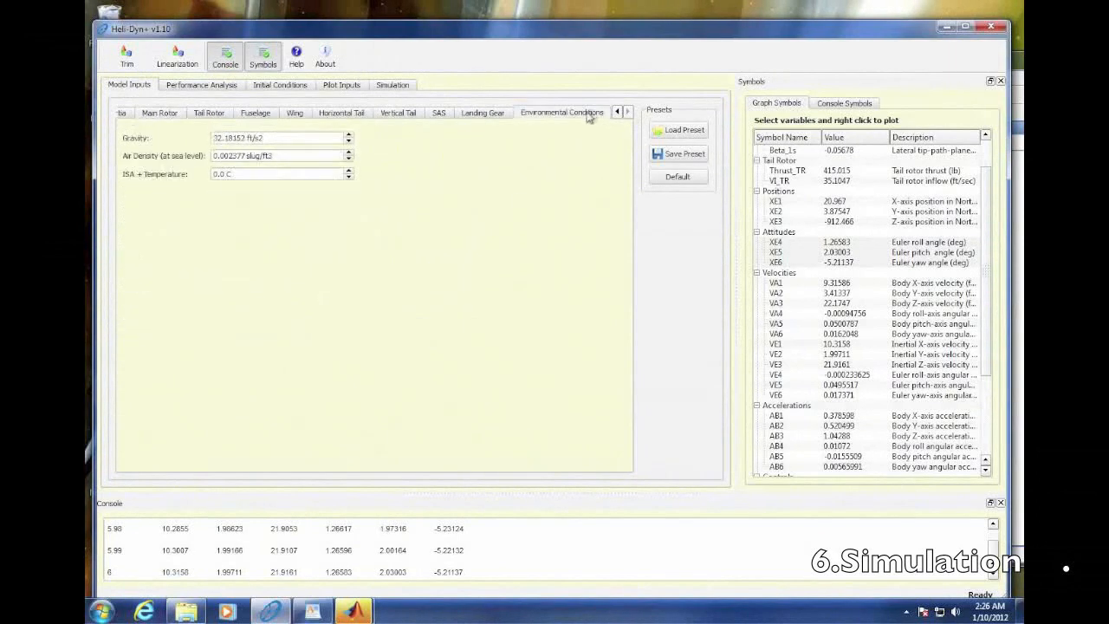
pyautogui.click(234, 163)
pyautogui.press('BackSpace')
pyautogui.write('1')
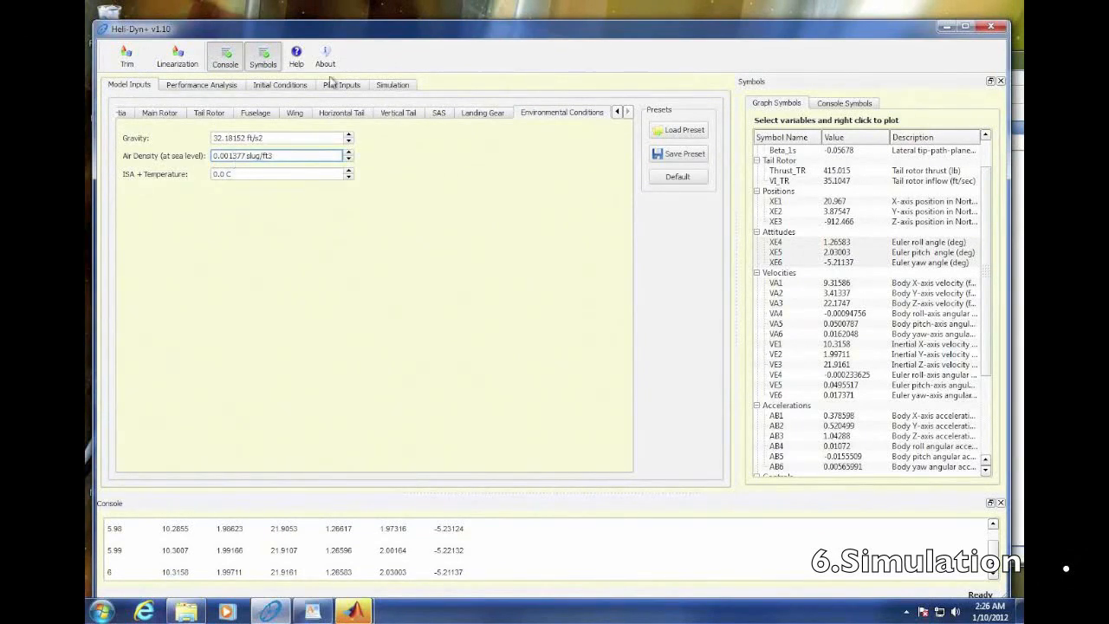
# - Plot the attitudes XE4, XE5 and XE6 against time and run the simulation with the changed air density, closing the plot at the end
pyautogui.click(396, 88)
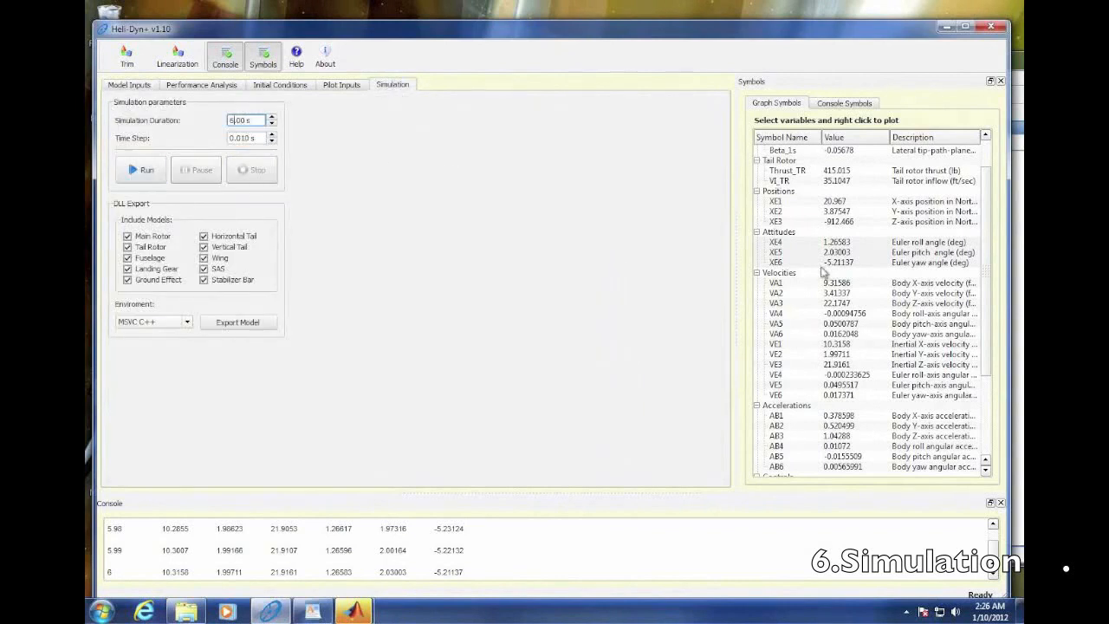
pyautogui.moveTo(816, 242); pyautogui.dragTo(816, 262)
pyautogui.rightClick(809, 237)
pyautogui.click(844, 242)
pyautogui.moveTo(370, 305); pyautogui.dragTo(550, 195)
pyautogui.click(143, 171)
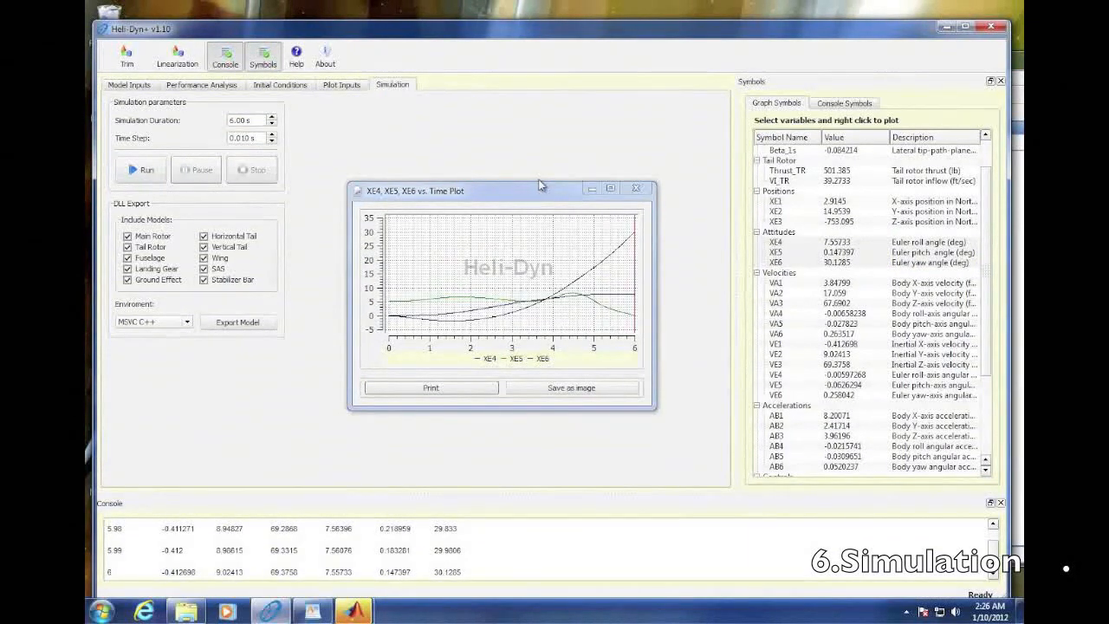
pyautogui.click(636, 188)
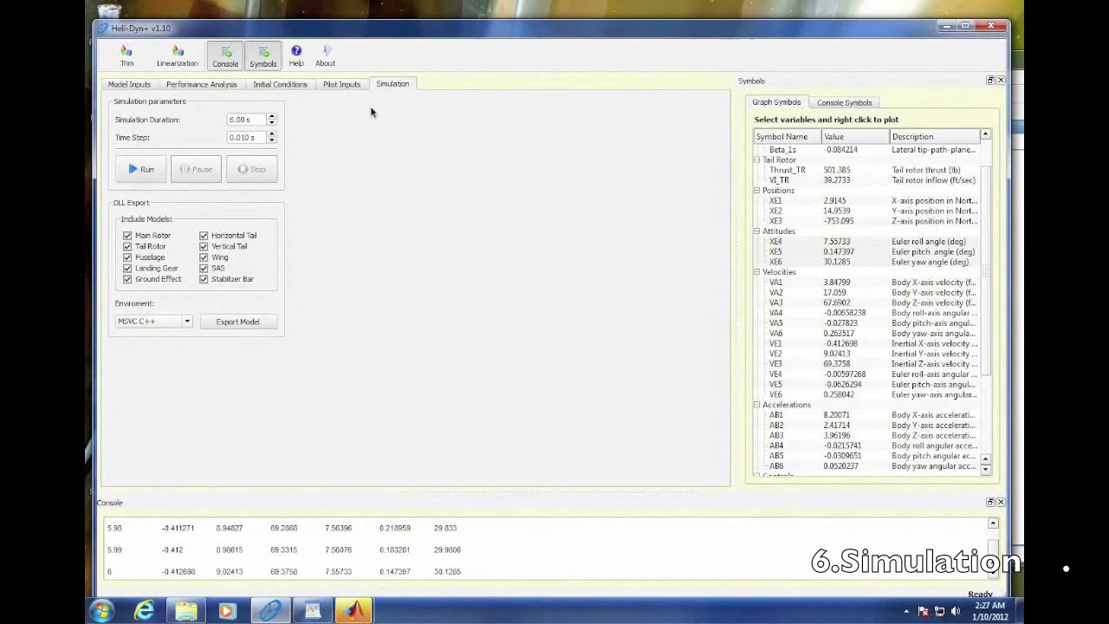
# - Release the lateral cyclic from its initial conditions and add a sinusoidal input from 0 to 4 s with 1 deg amplitude and 3 s period
pyautogui.click(348, 86)
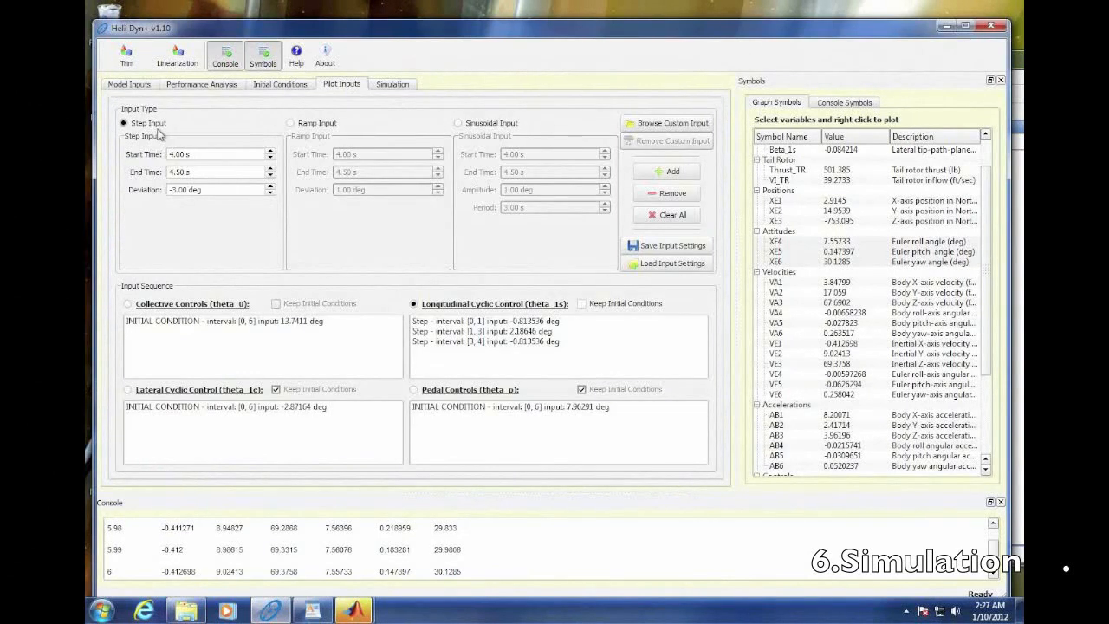
pyautogui.click(291, 124)
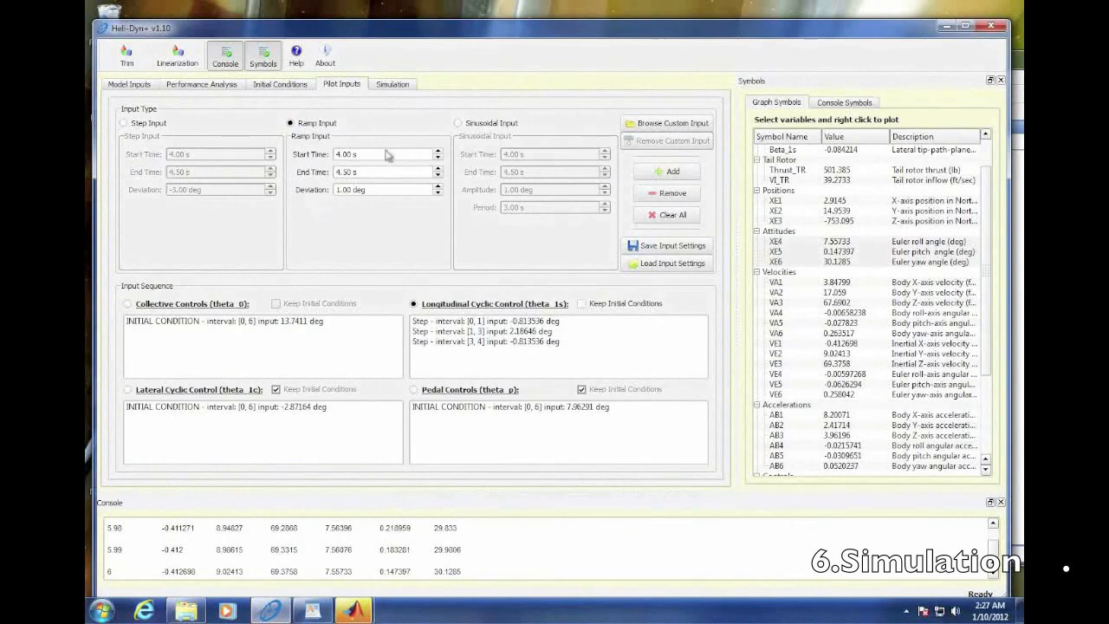
pyautogui.click(458, 123)
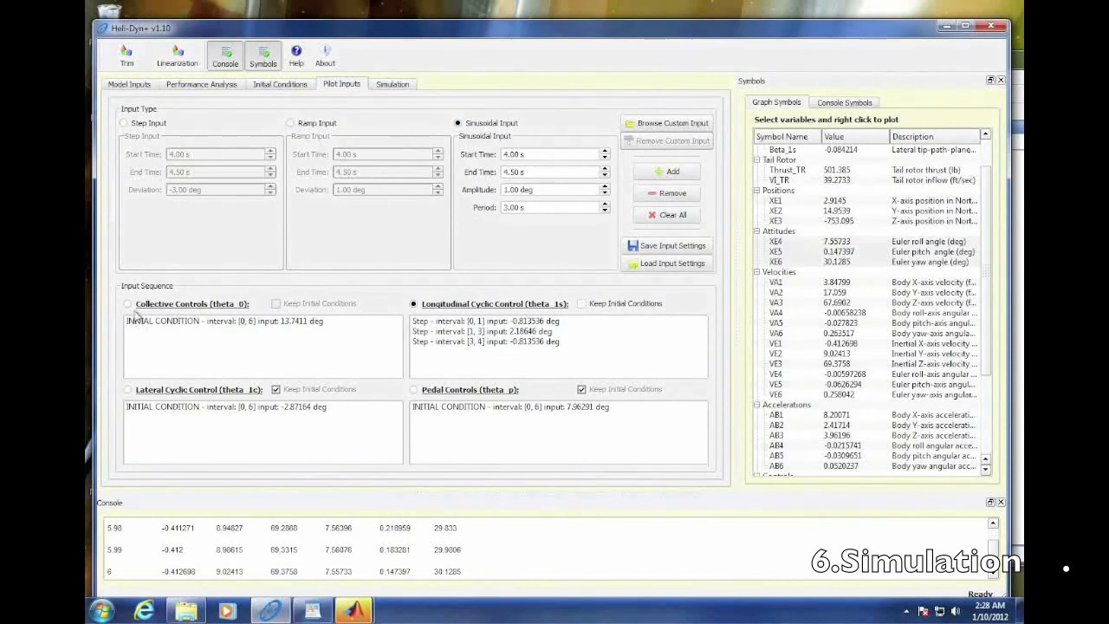
pyautogui.click(129, 390)
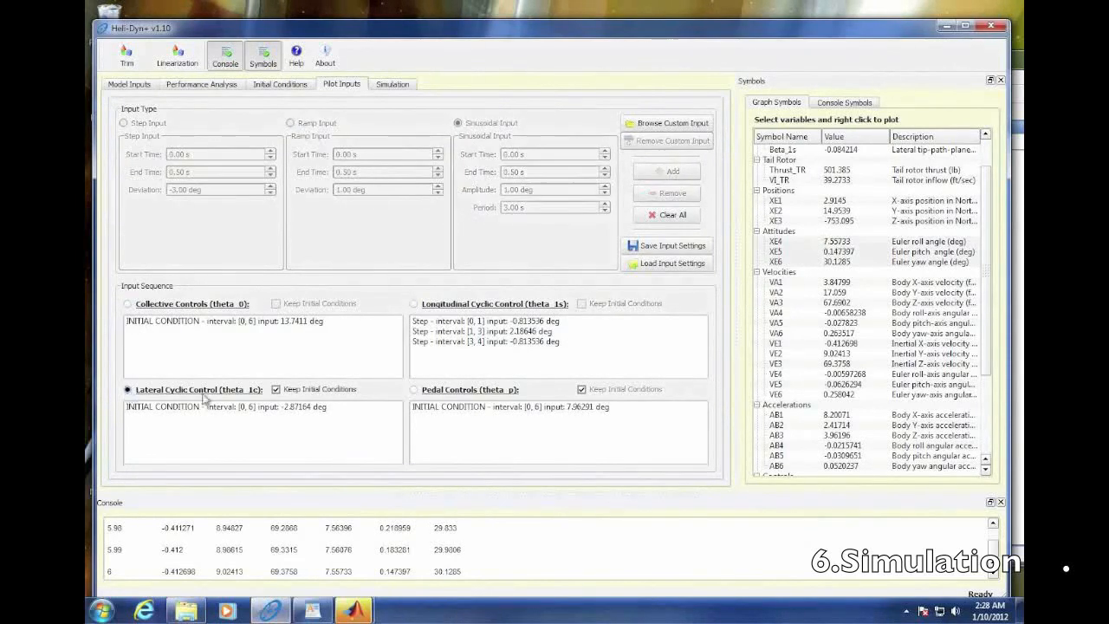
pyautogui.click(275, 390)
pyautogui.click(458, 123)
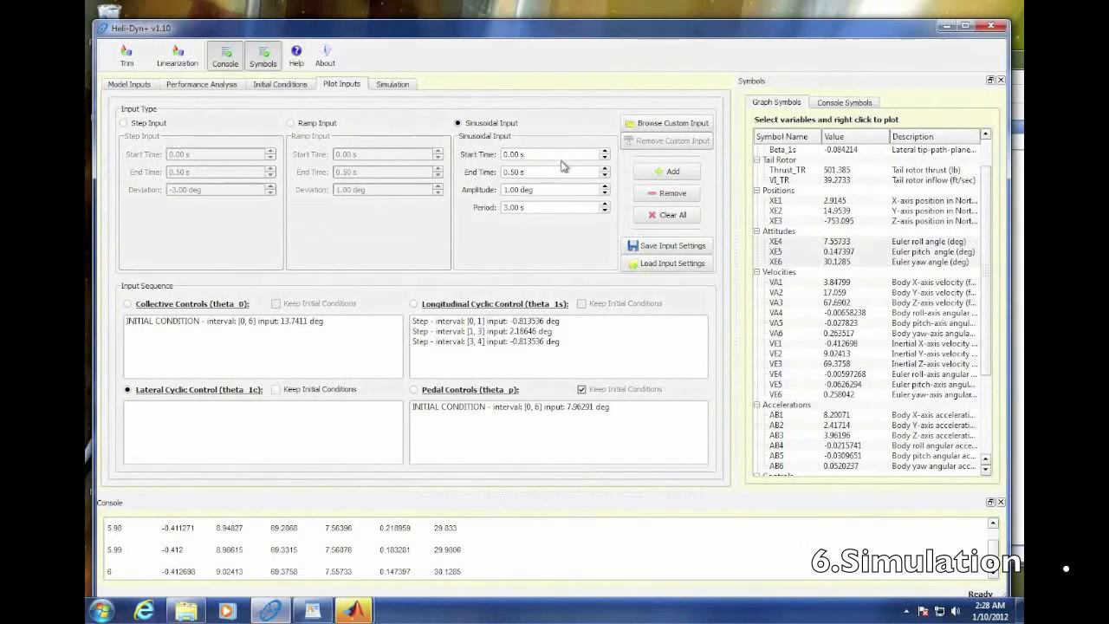
pyautogui.click(605, 168)
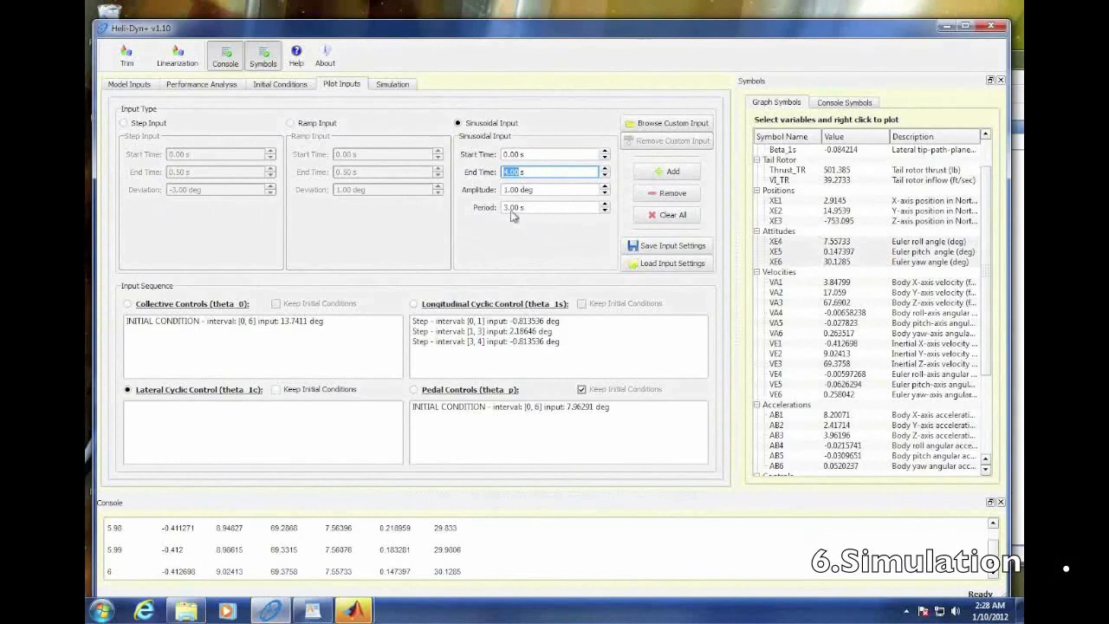
pyautogui.click(653, 177)
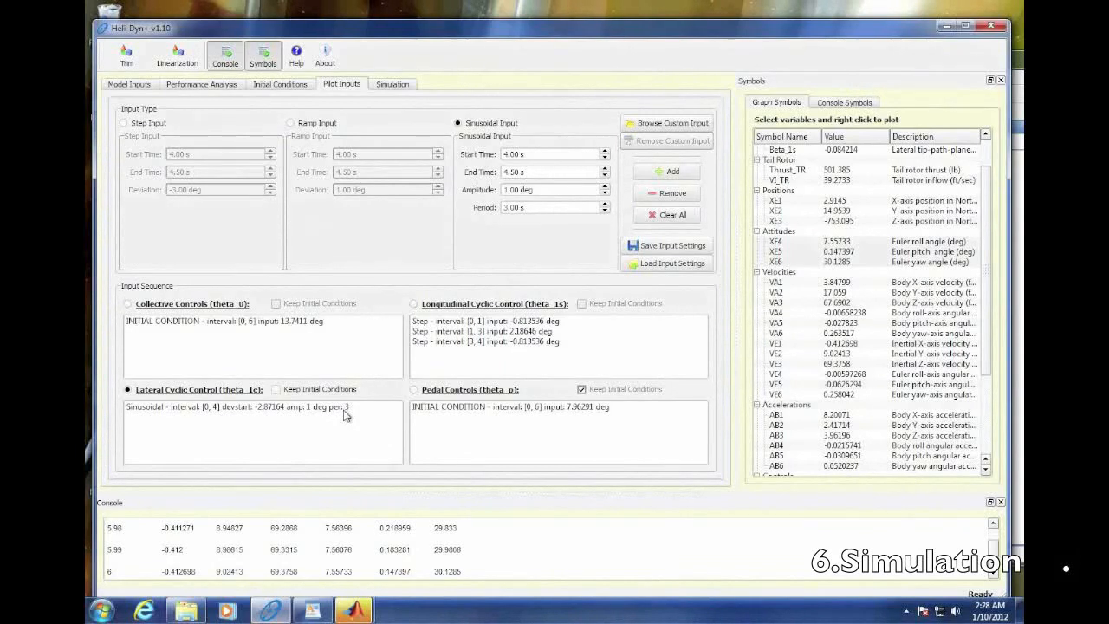
# - Create a new time plot of XE4, XE5 and XE6 for the sinusoidal-input run and place it beside the simulation parameters
pyautogui.click(393, 84)
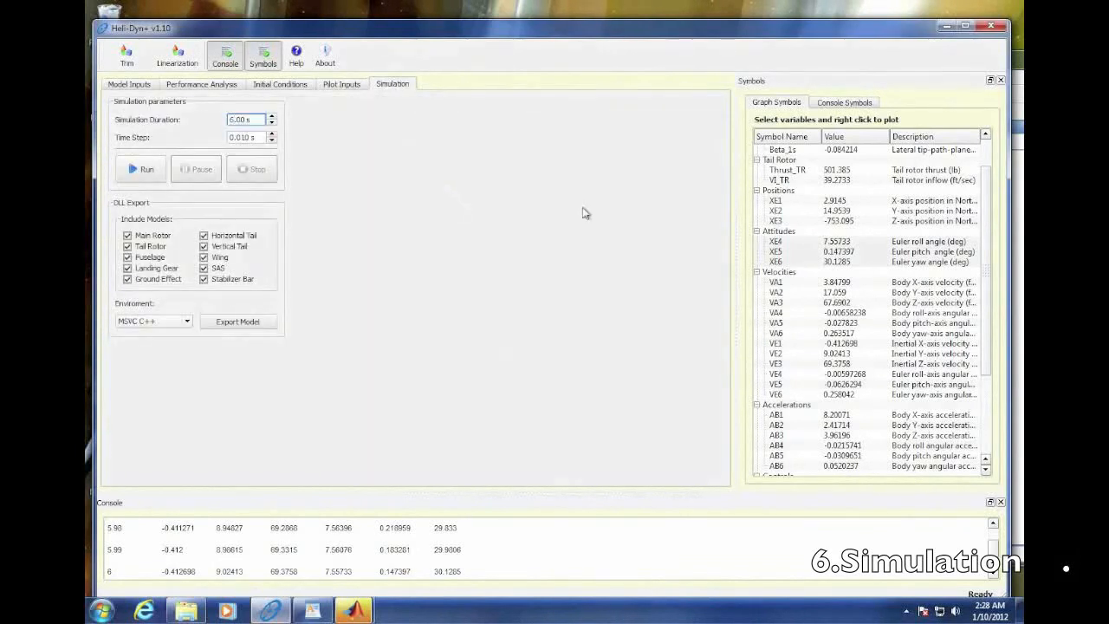
pyautogui.moveTo(792, 242); pyautogui.dragTo(795, 262)
pyautogui.rightClick(796, 260)
pyautogui.click(823, 250)
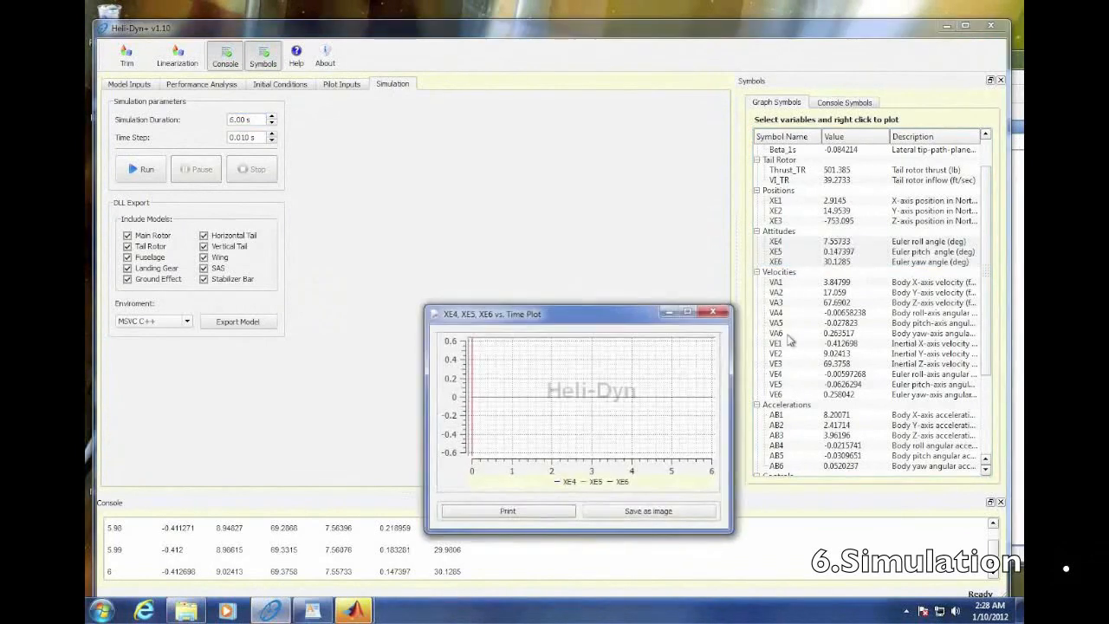
pyautogui.moveTo(650, 316); pyautogui.dragTo(569, 117)
# - Plot the commanded Collective, LatCyclic, LongCyclic and Pedal below the attitude plot and run the simulation, closing both plots at the end
pyautogui.scroll(-4, 862, 416)
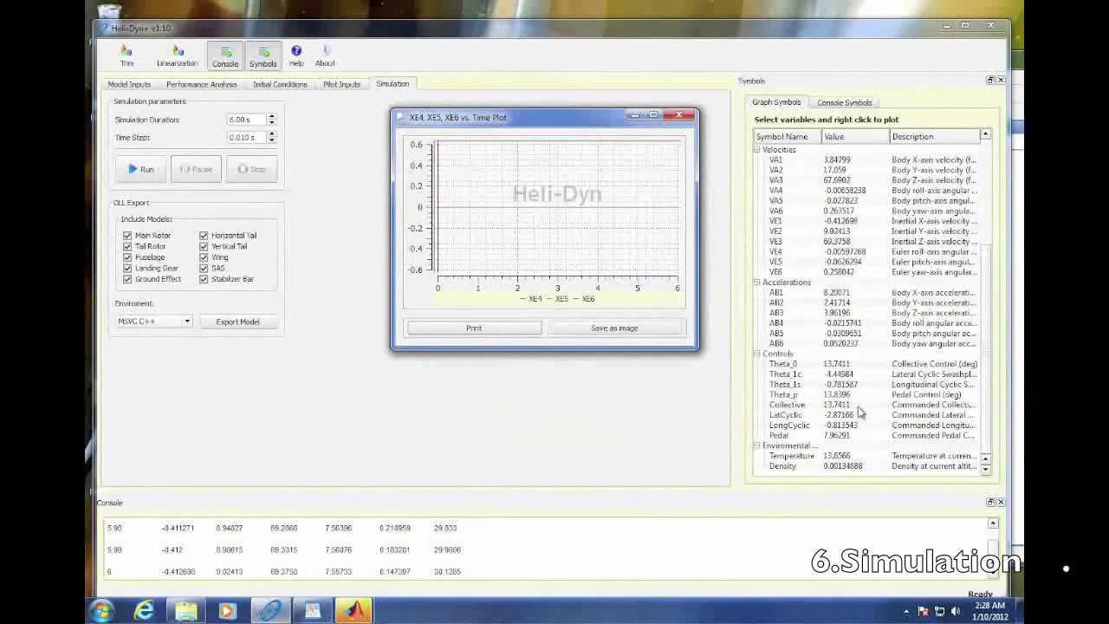
pyautogui.moveTo(792, 405); pyautogui.dragTo(797, 435)
pyautogui.rightClick(801, 422)
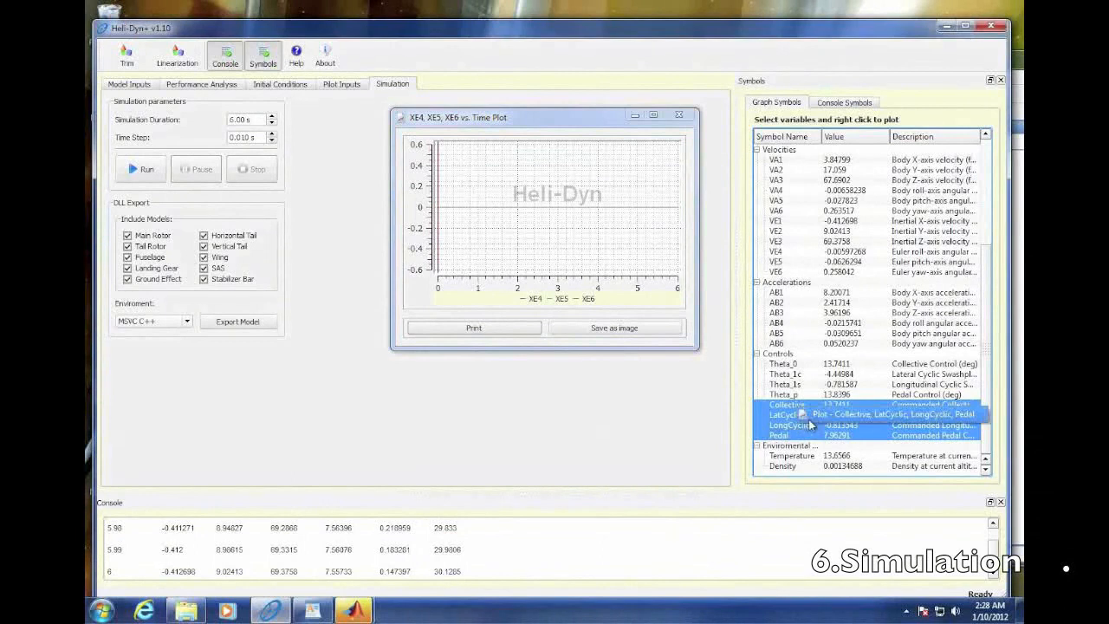
pyautogui.click(812, 416)
pyautogui.moveTo(305, 350); pyautogui.dragTo(570, 366)
pyautogui.click(143, 170)
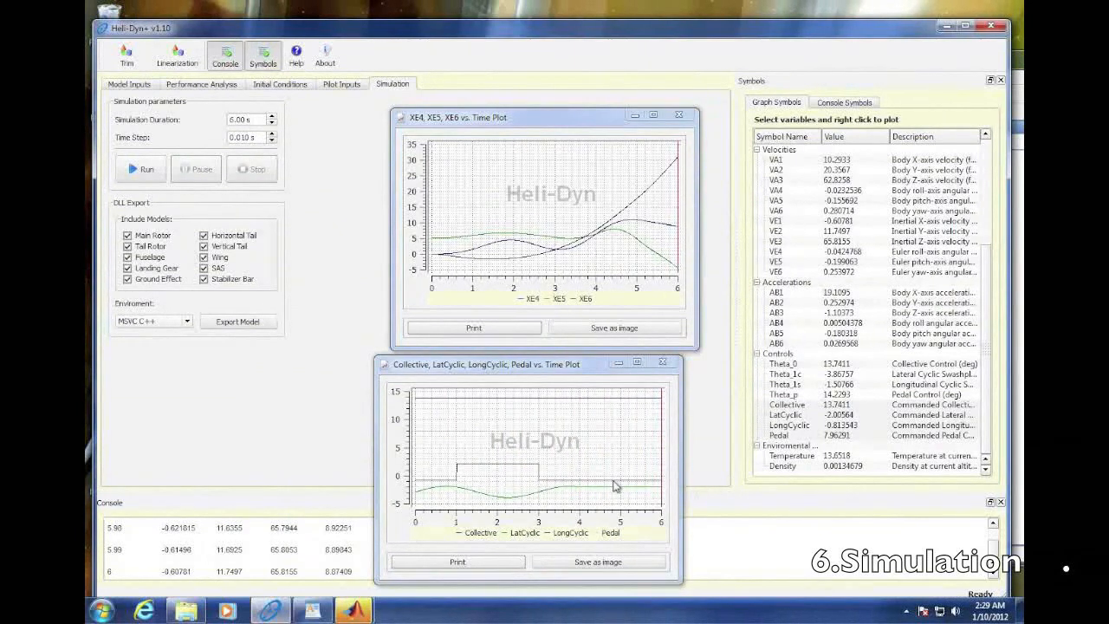
pyautogui.click(661, 362)
pyautogui.click(678, 115)
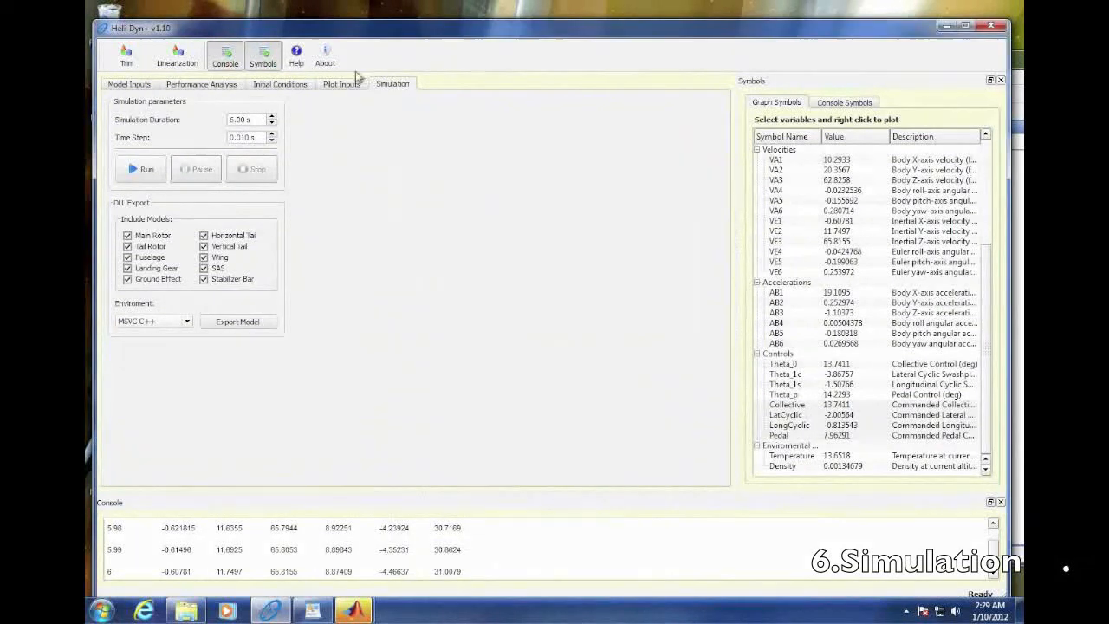
# - View the file browser for loading a custom pilot input and leave it without choosing a file
pyautogui.click(341, 86)
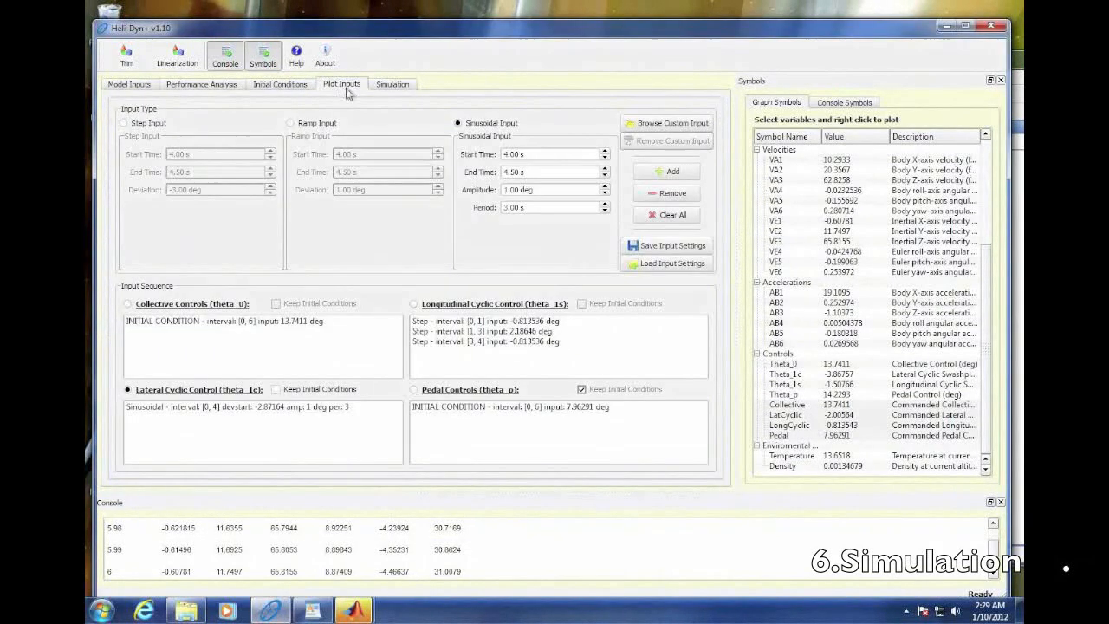
pyautogui.click(683, 127)
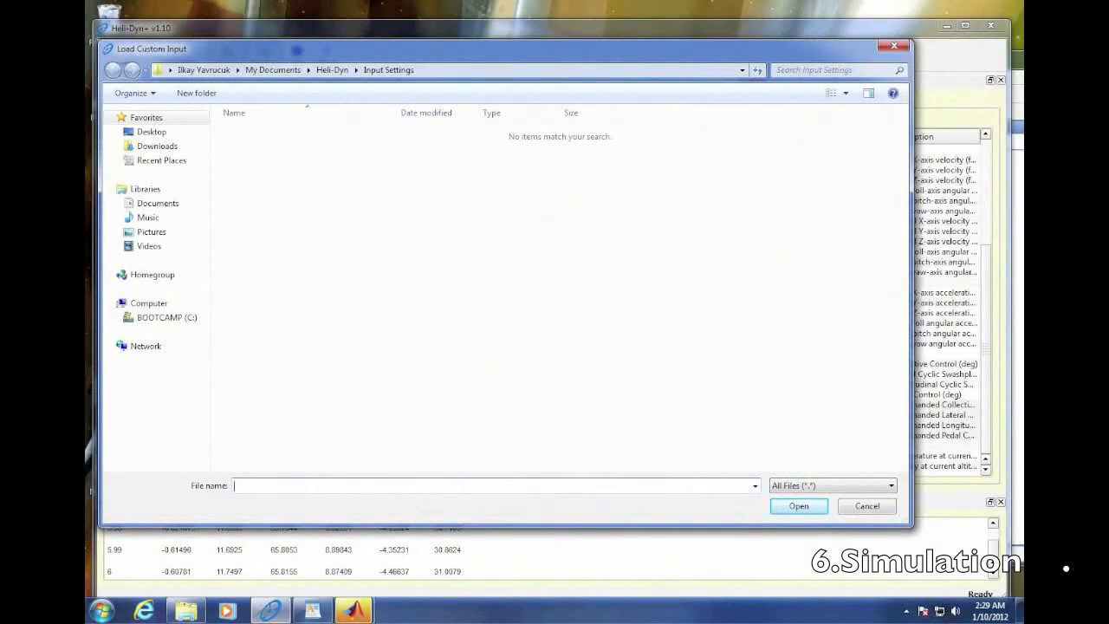
pyautogui.click(863, 506)
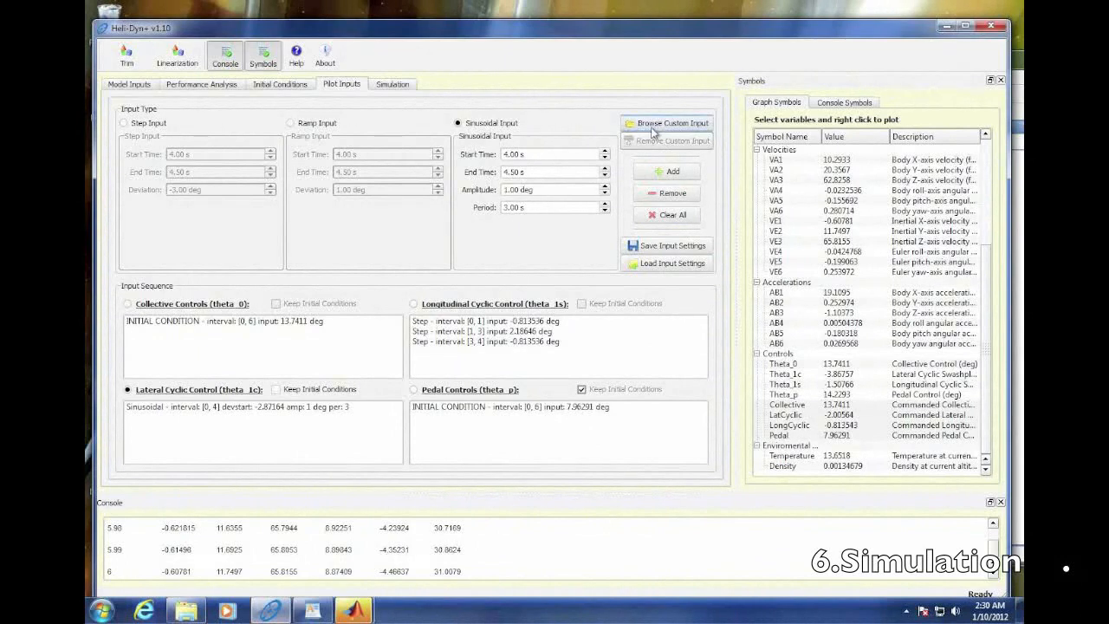
pyautogui.click(407, 88)
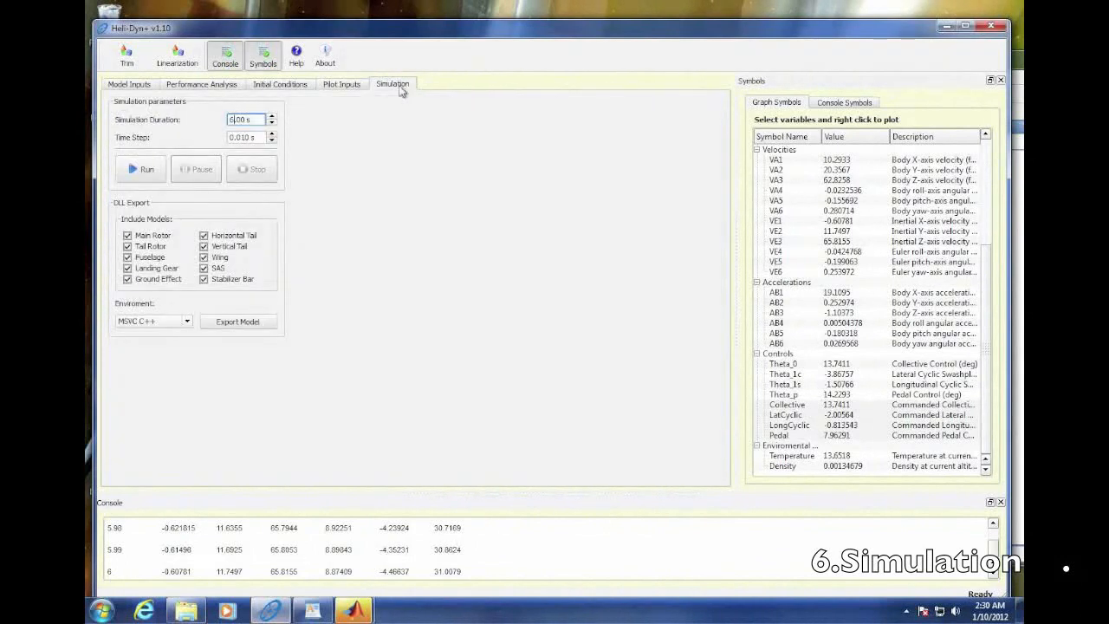
pyautogui.click(342, 84)
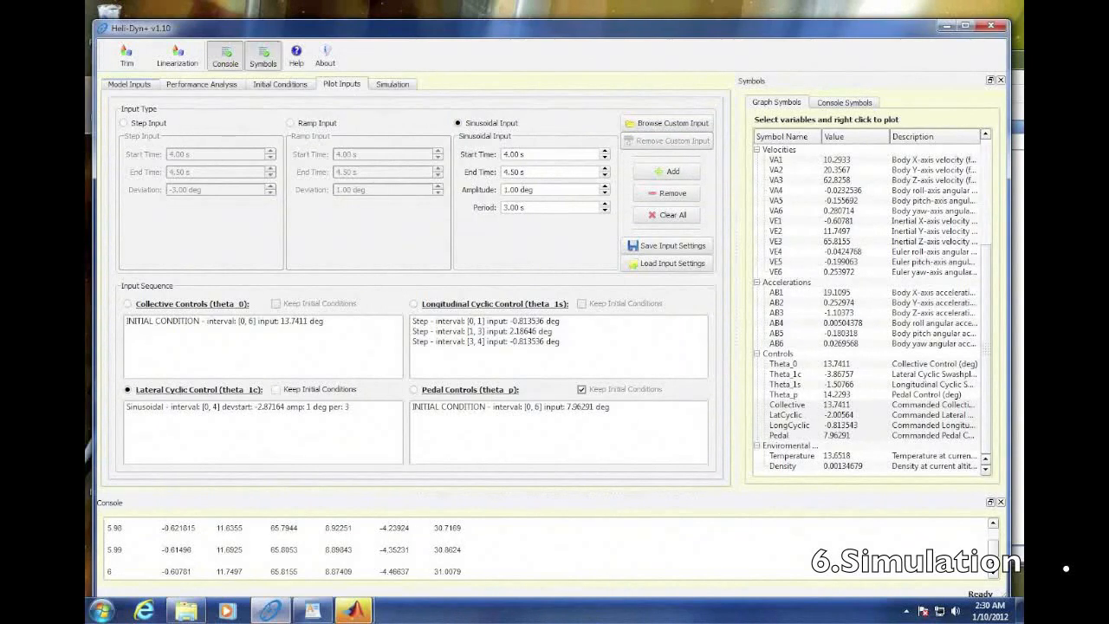
pyautogui.click(391, 85)
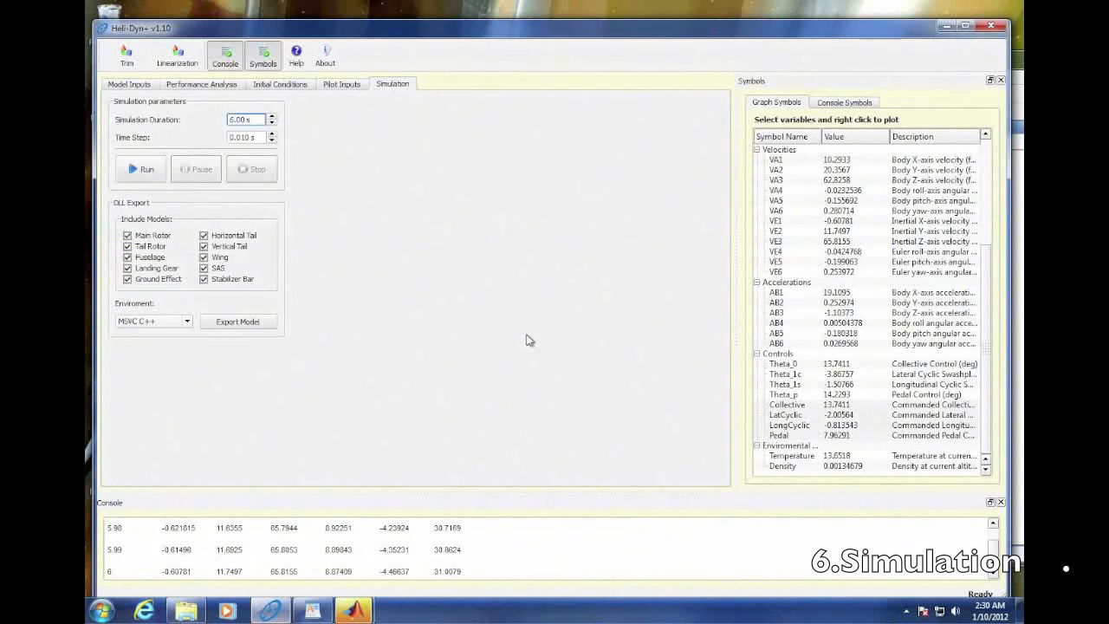